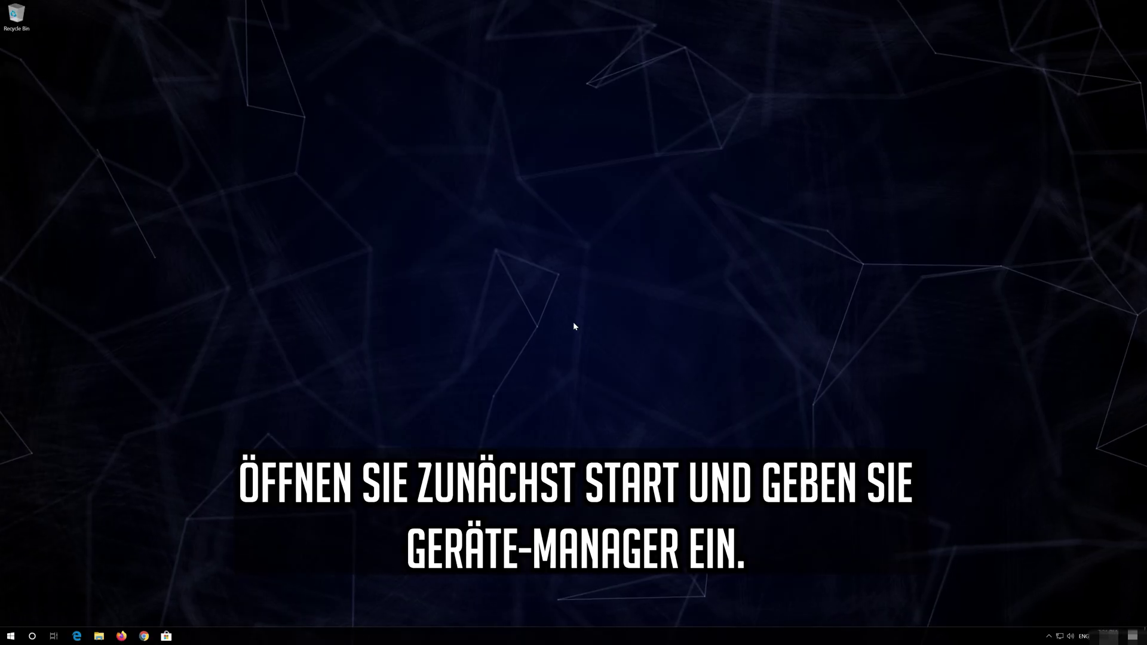
Step: Search Start for 'device manager' and launch Device Manager from the results
key(super)
text(de)
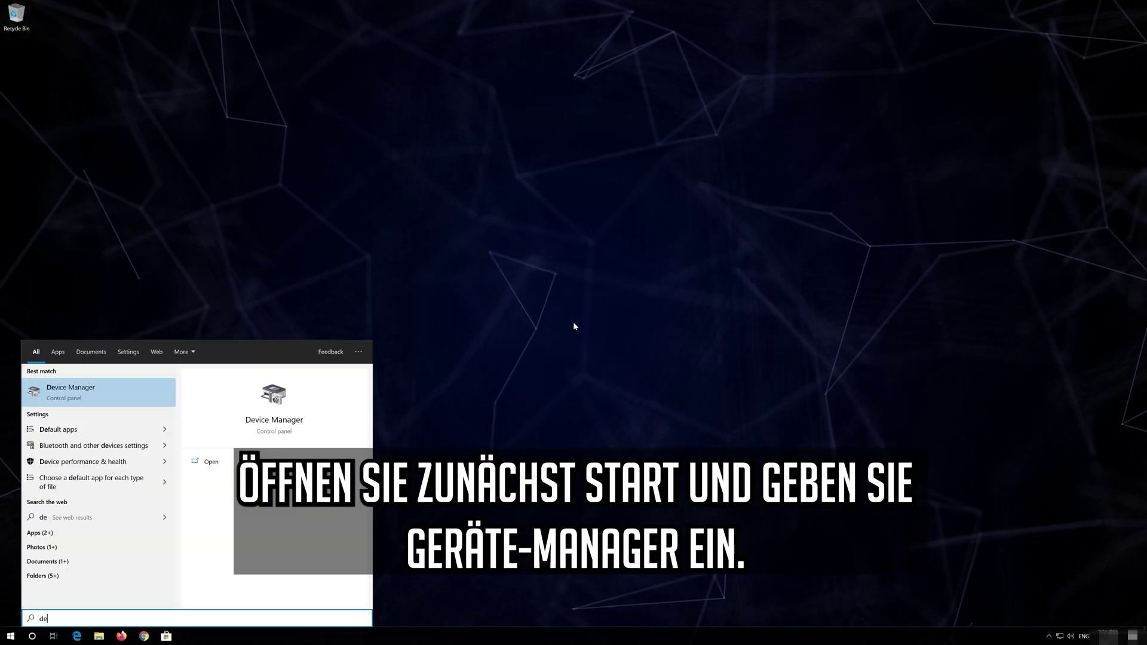
text(vice manage)
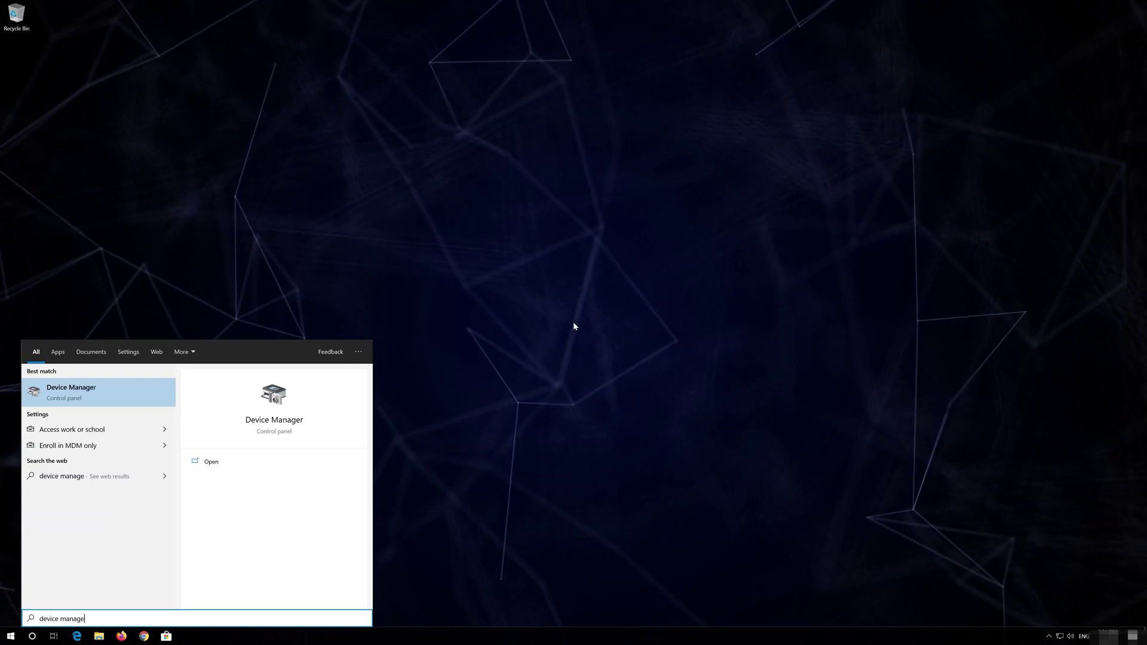
text(r)
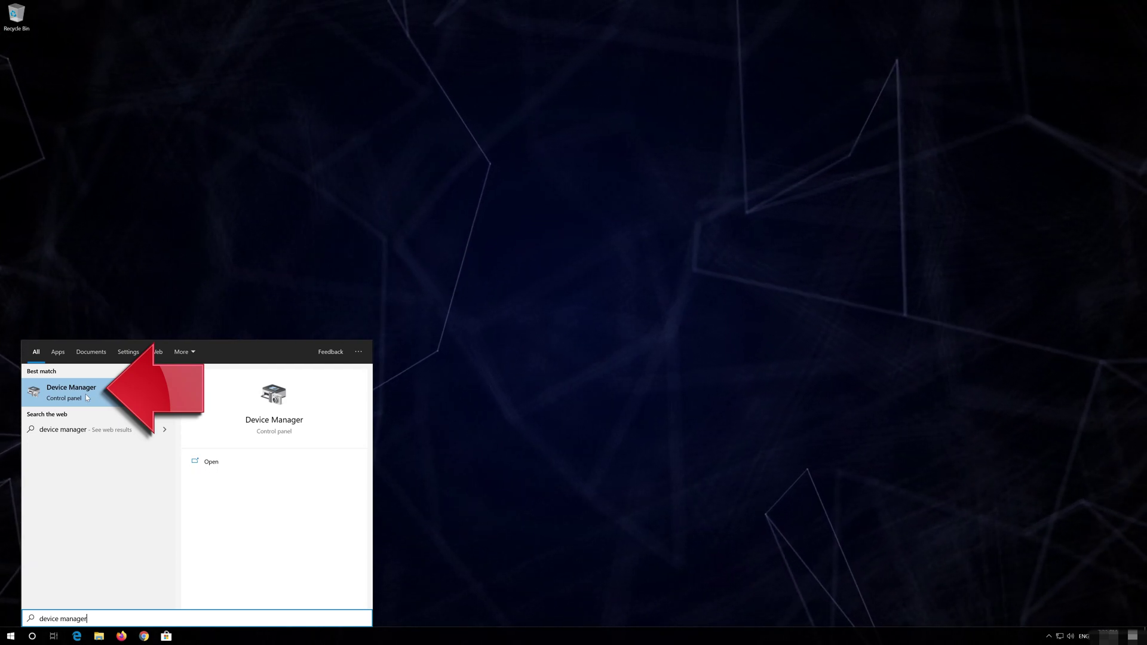
click(85, 393)
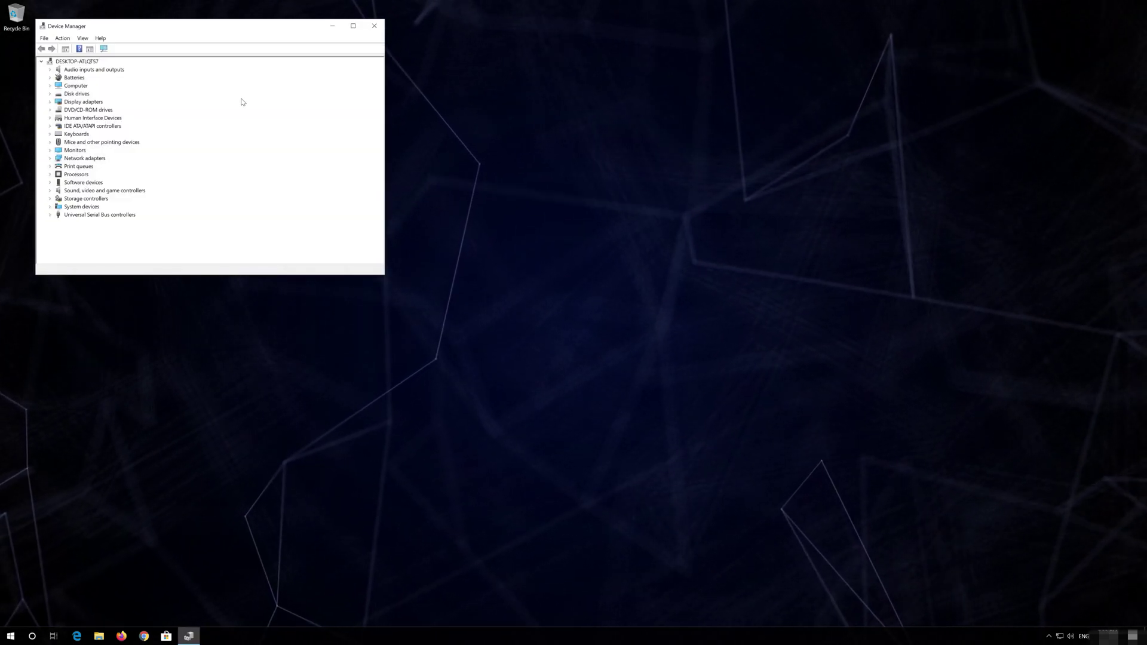
Step: Center Device Manager and start Update driver on High Definition Audio Device under Sound controllers
drag(239, 34, 560, 161)
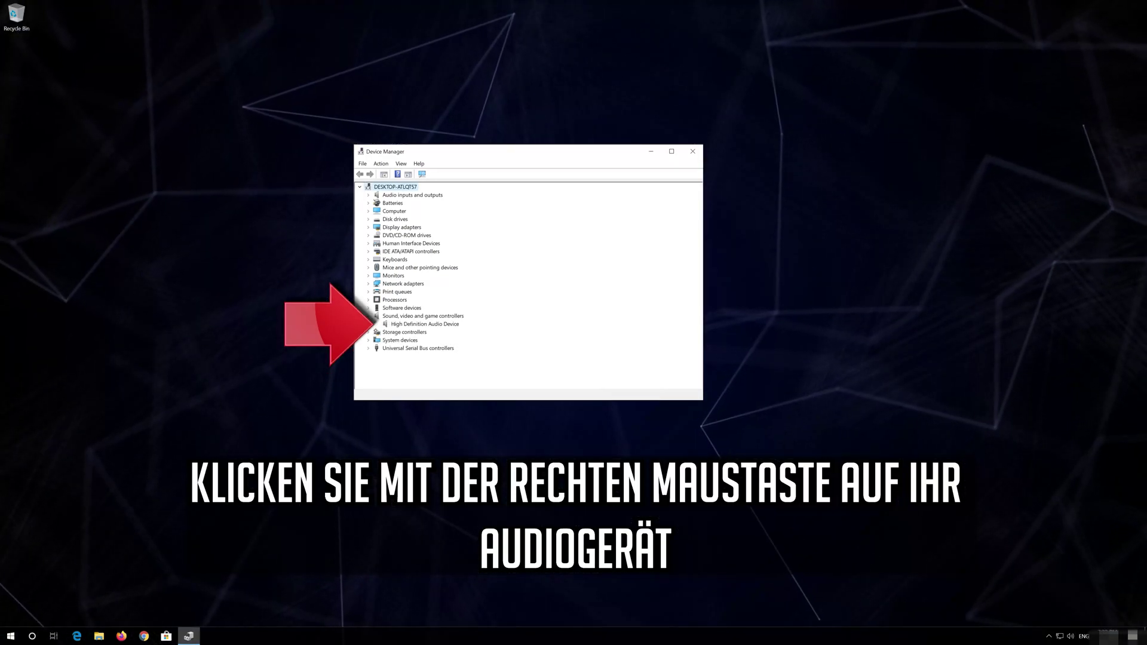
click(368, 315)
click(403, 325)
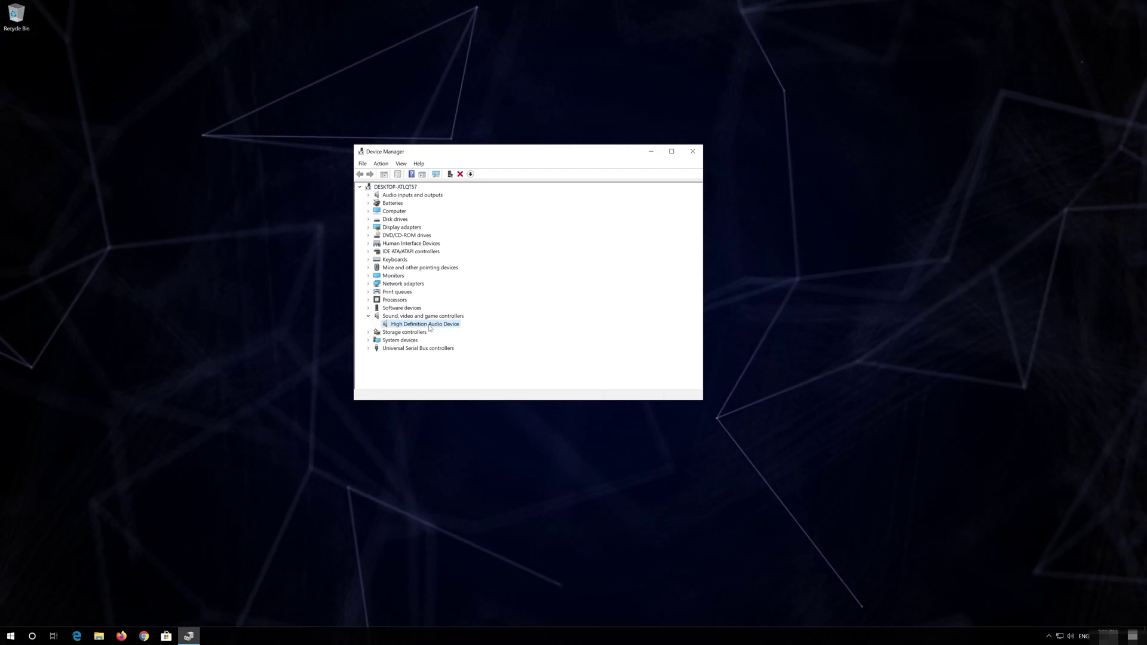
right_click(442, 327)
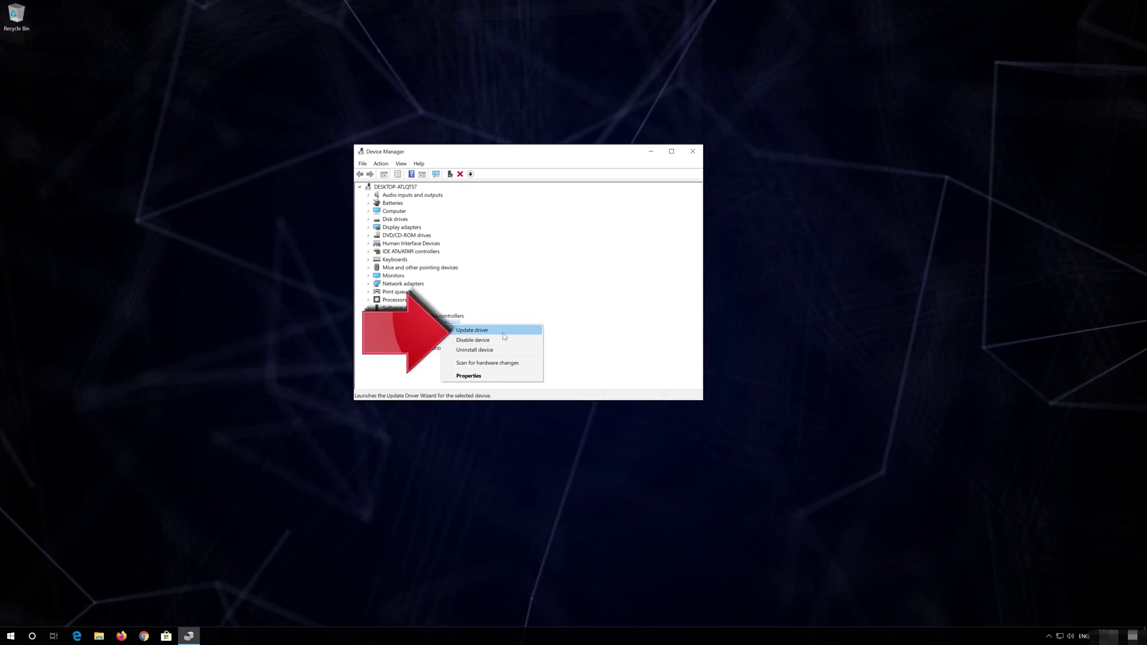
click(504, 334)
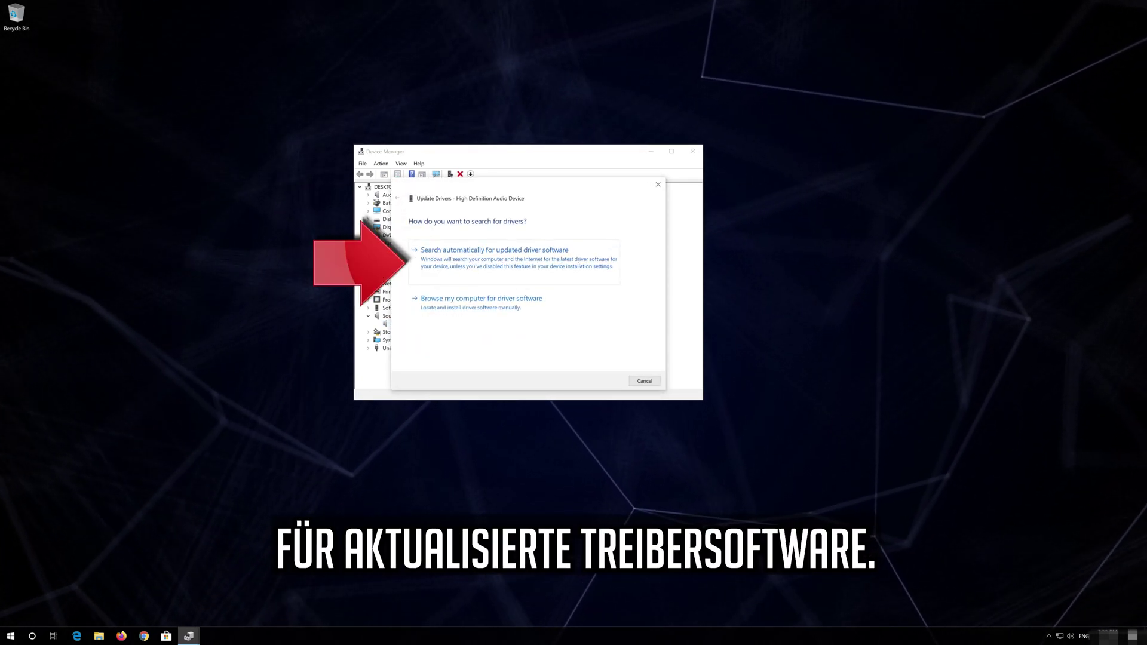
Step: Search automatically for a newer audio driver, then look for drivers on Windows Update
click(516, 264)
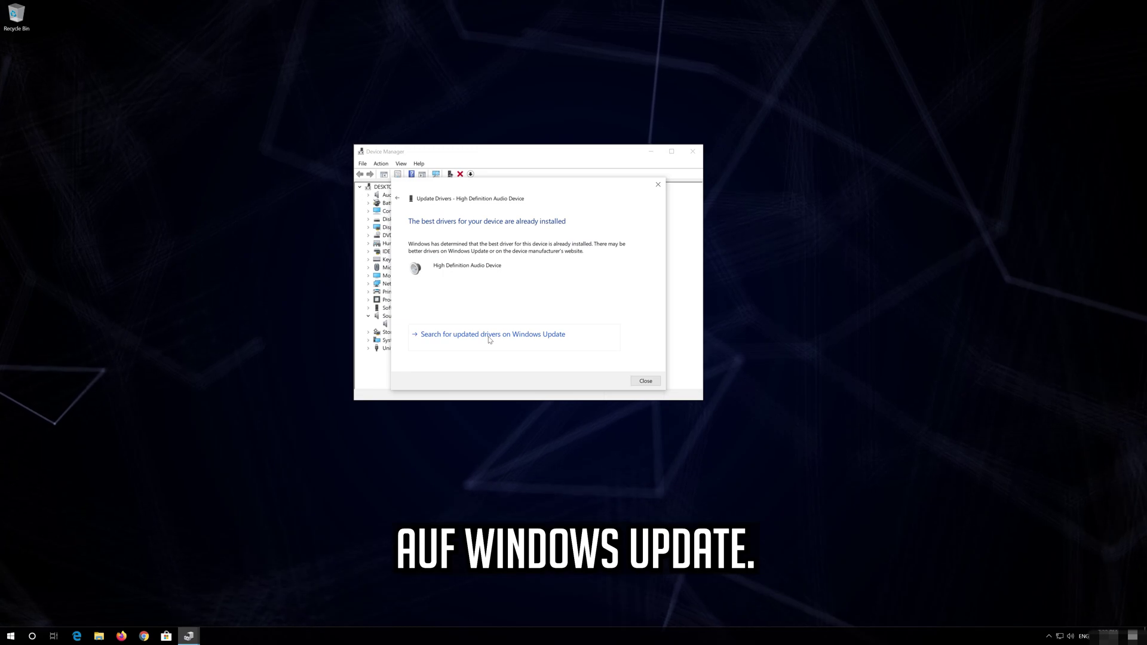
click(489, 336)
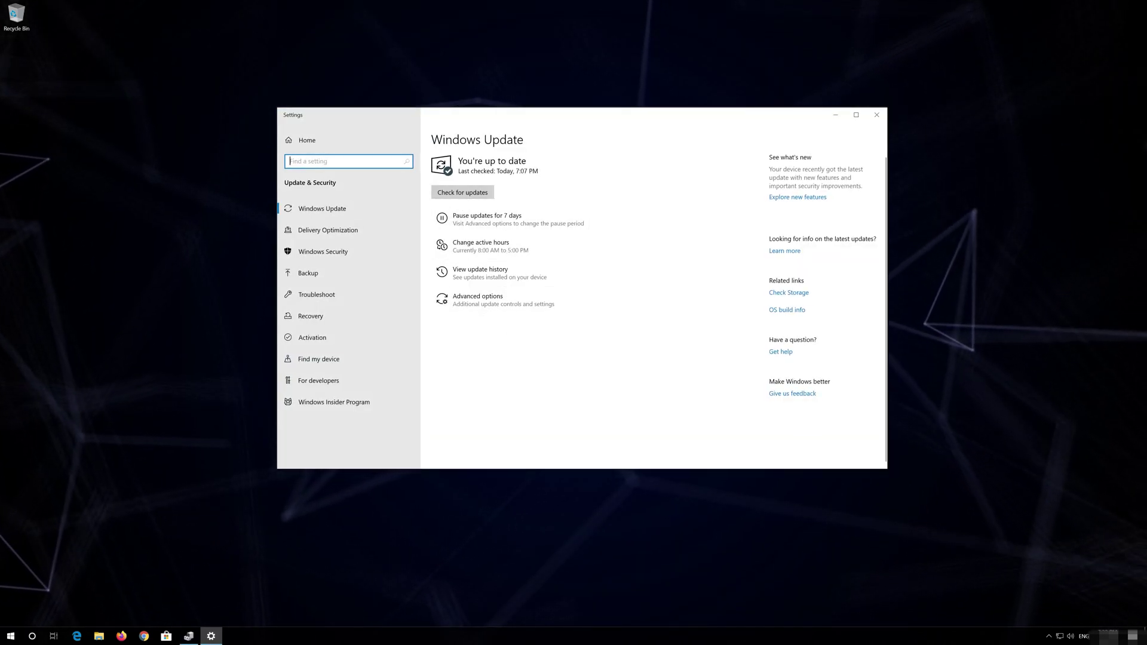
Step: Run 'Check for updates' on the Windows Update page
click(462, 193)
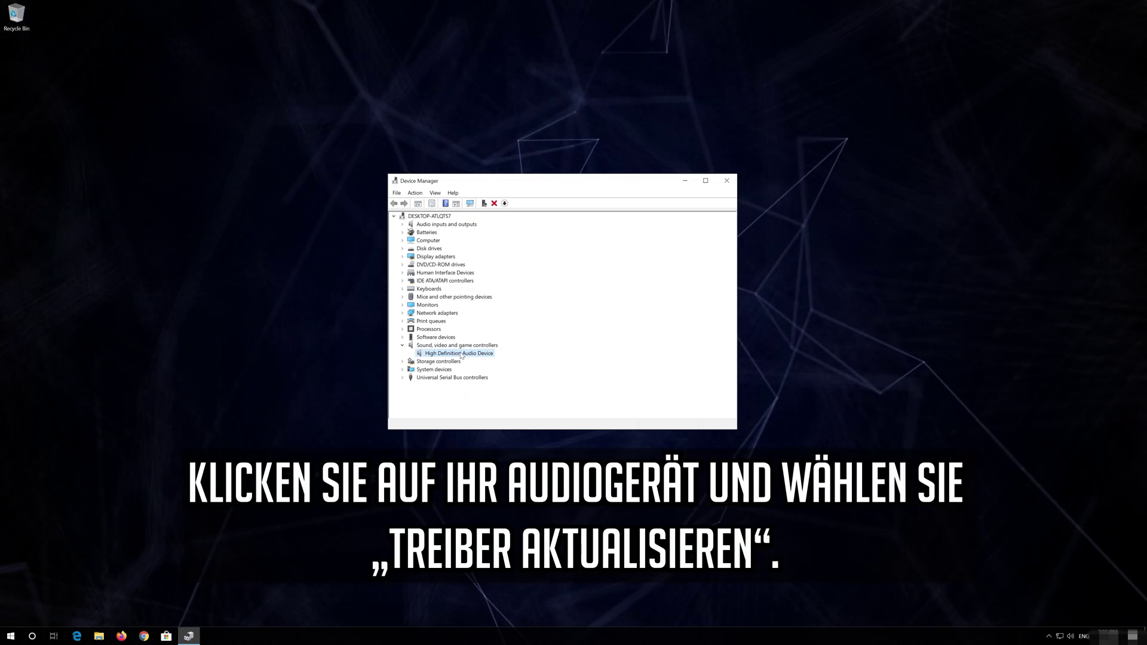
Step: Reopen the Update driver wizard for the High Definition Audio Device
right_click(462, 355)
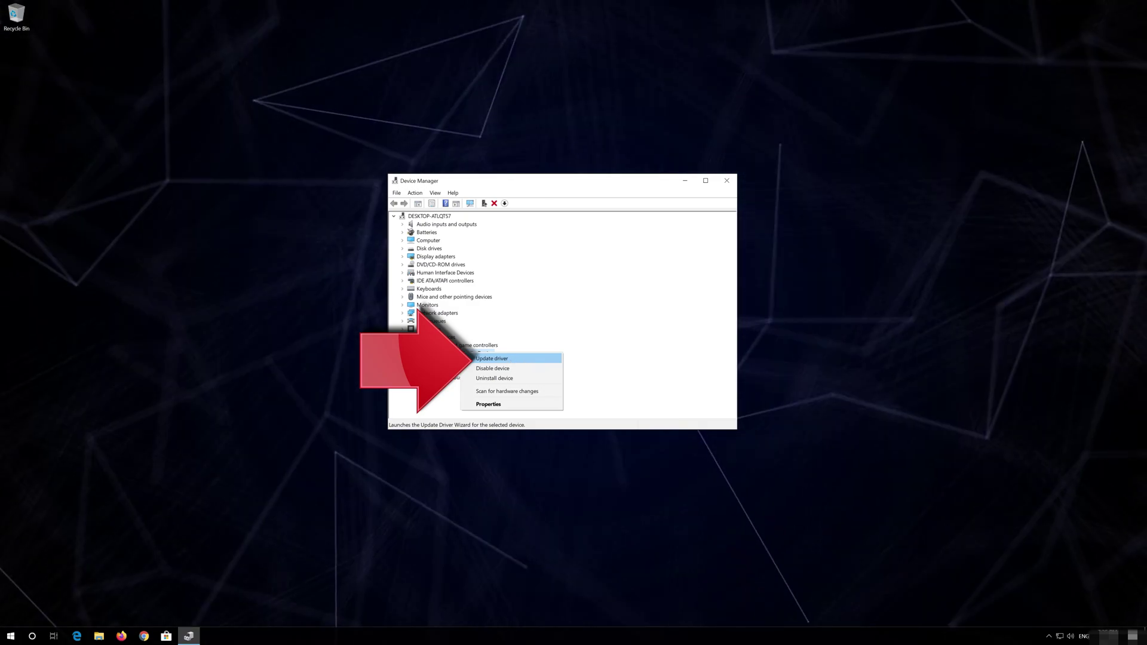
click(539, 358)
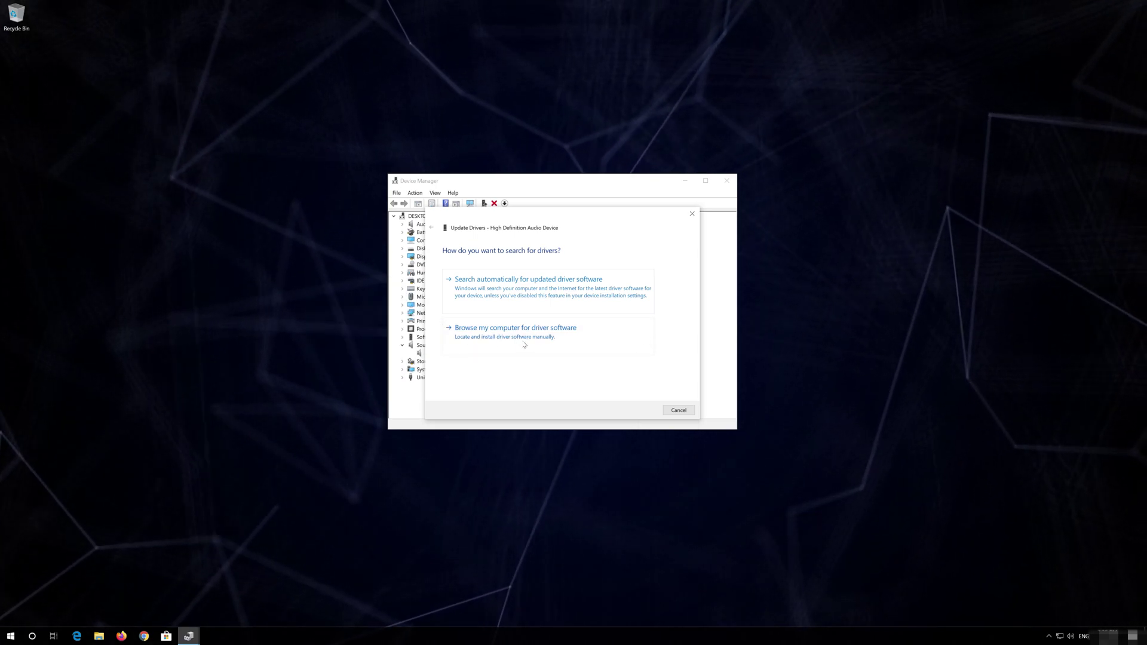
Step: Install High Definition Audio Device from the computer's driver list, accepting the warning, then close
click(523, 343)
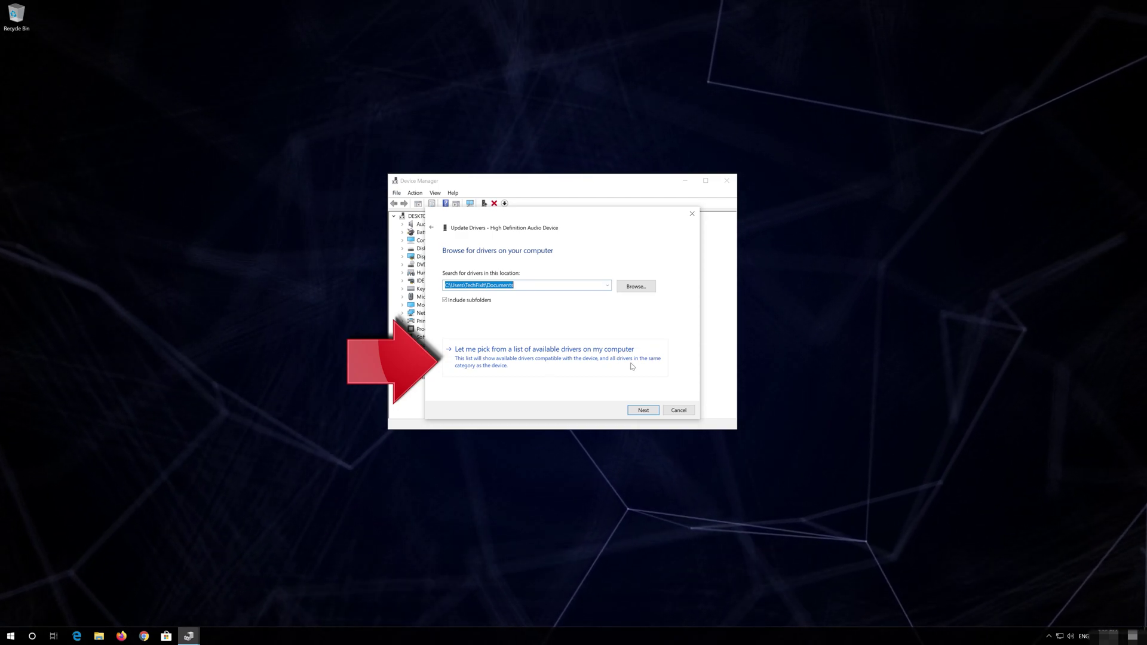
click(557, 367)
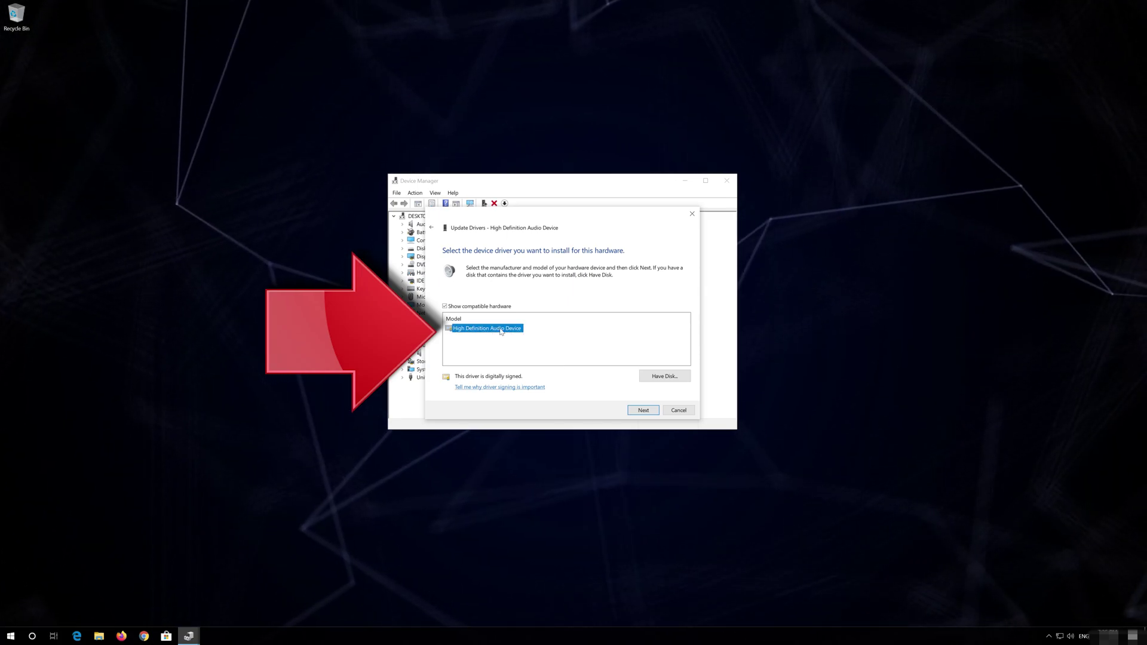
click(628, 412)
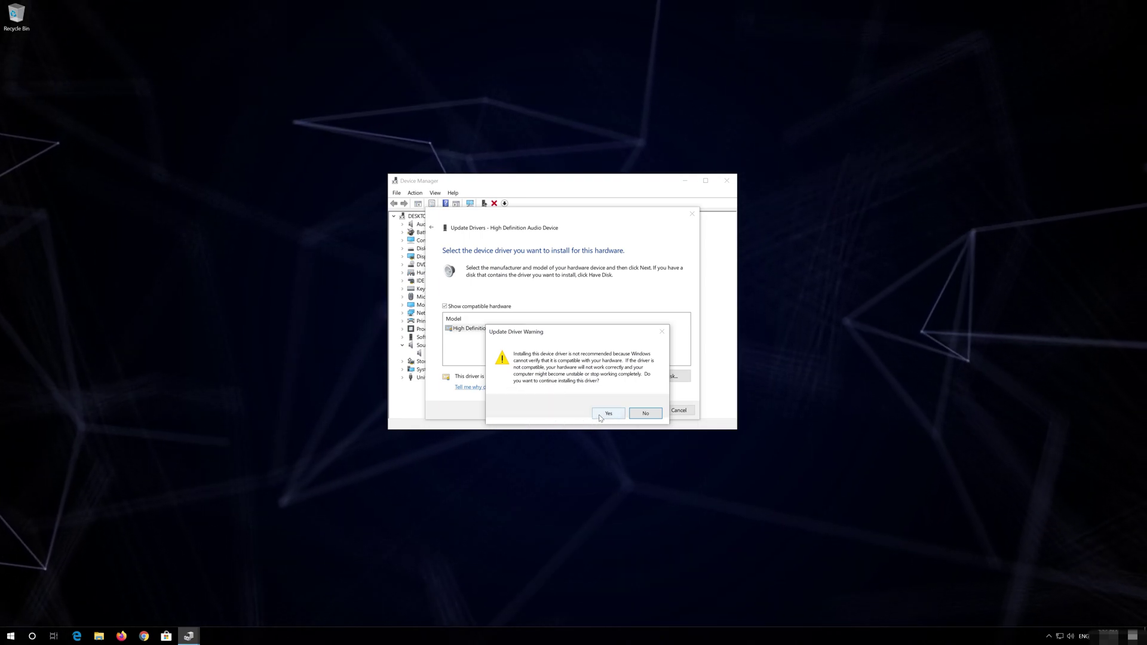
click(599, 416)
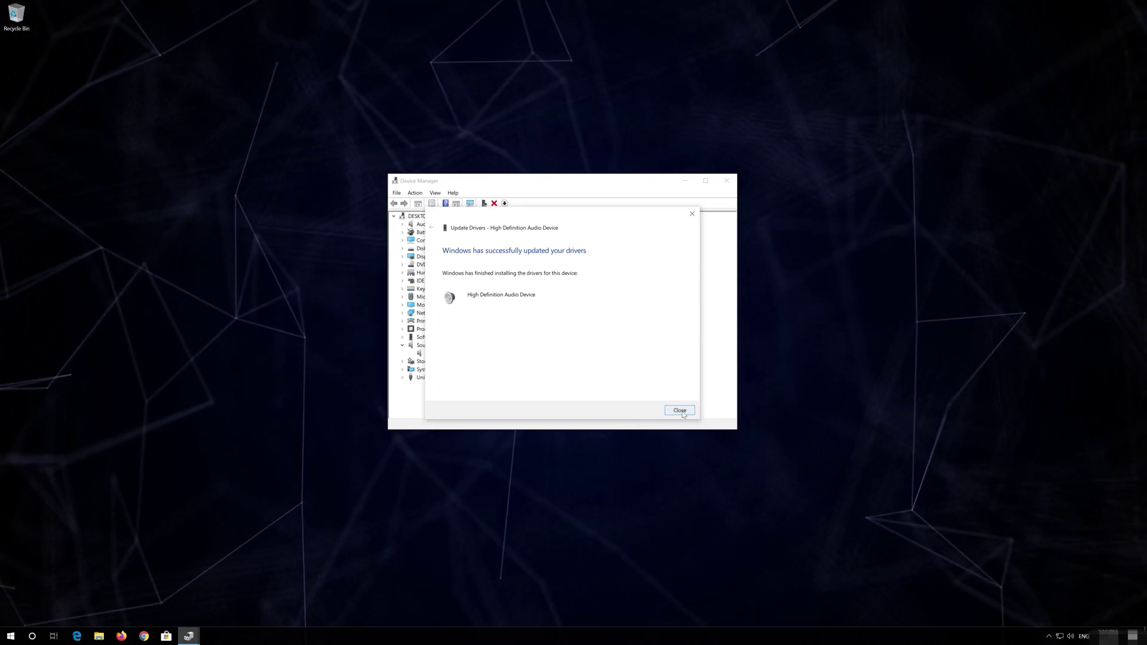
click(680, 411)
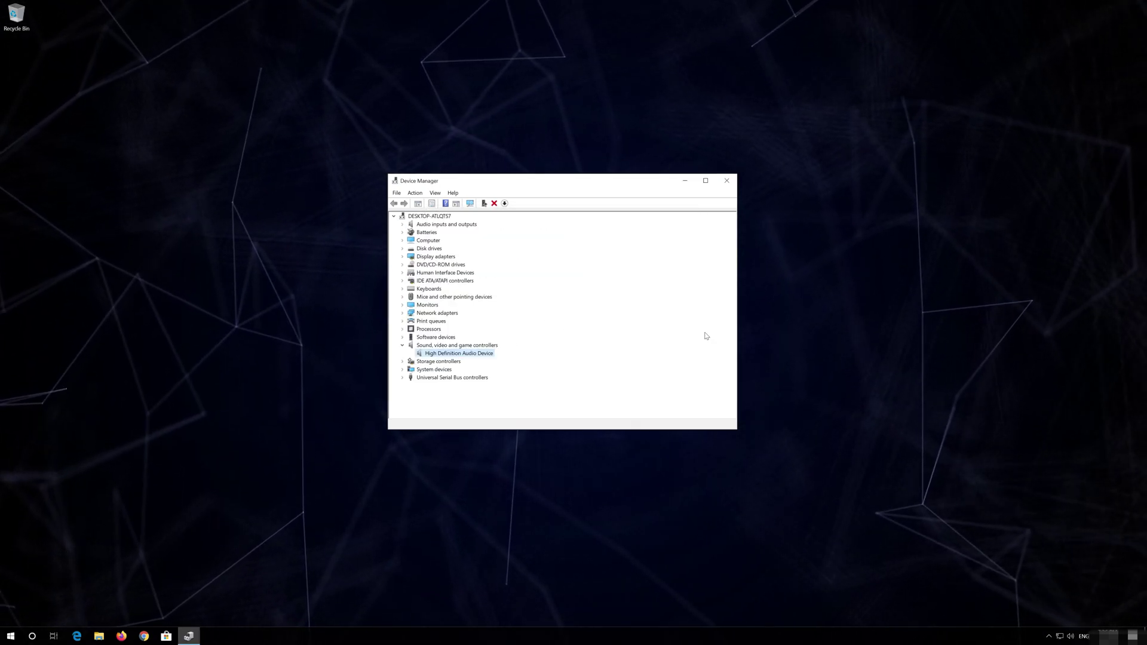
Step: Close Device Manager, restart the PC from Start > Power, then reopen Start
click(728, 180)
click(5, 634)
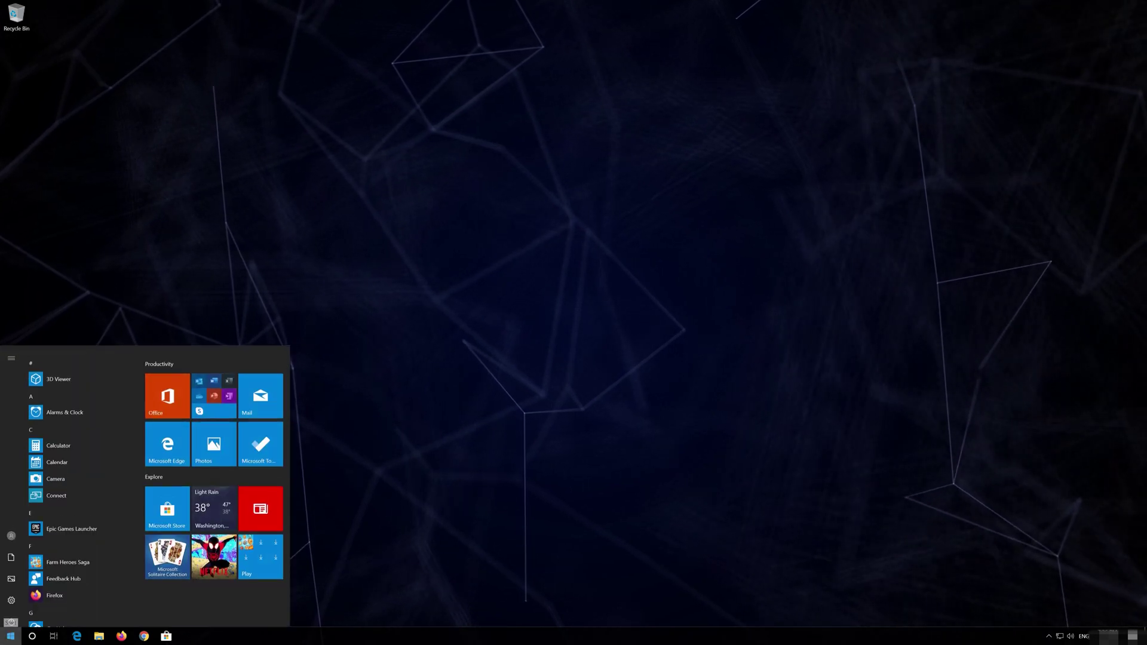
click(10, 616)
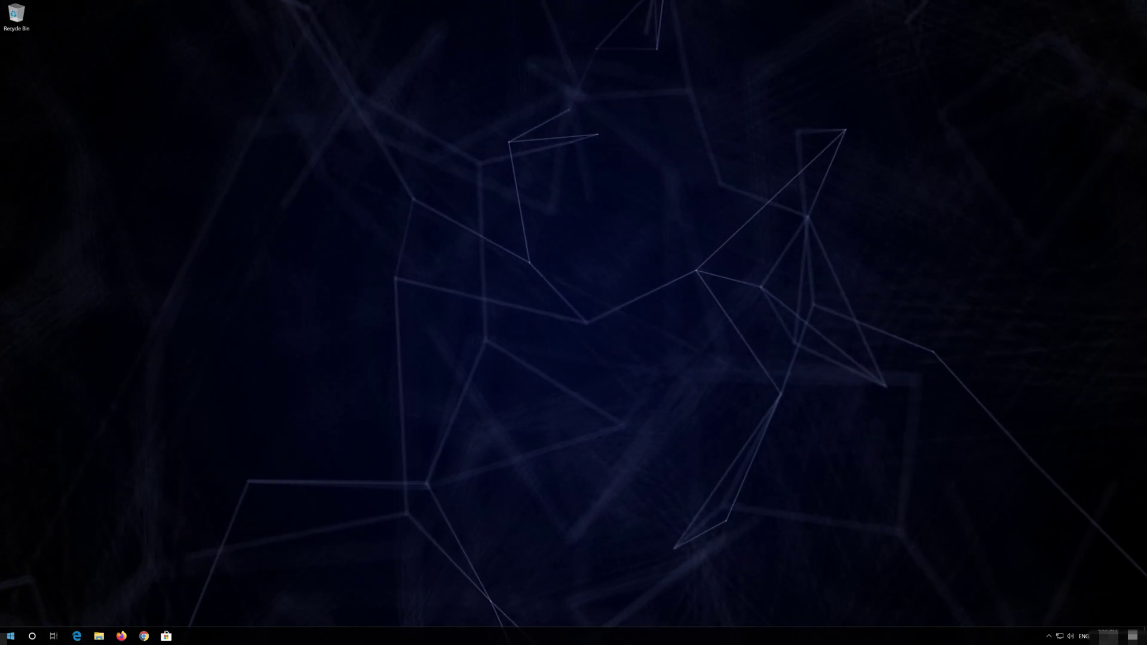
key(super)
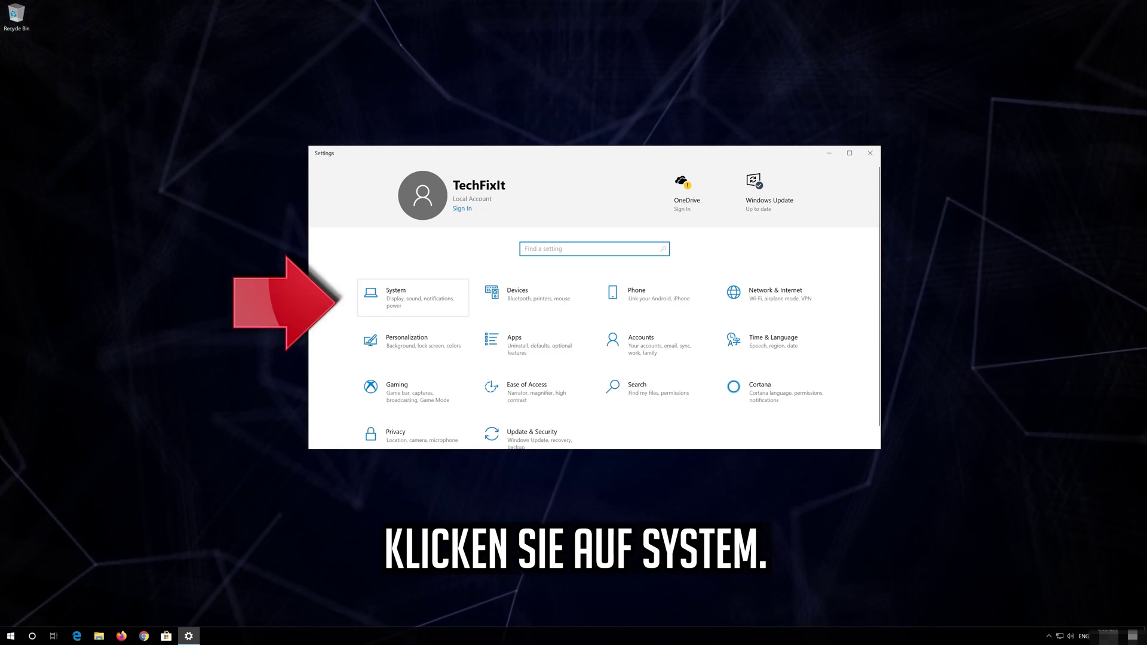
Step: Keep Speakers as output in System > Sound and launch the Playing Audio troubleshooter
click(413, 304)
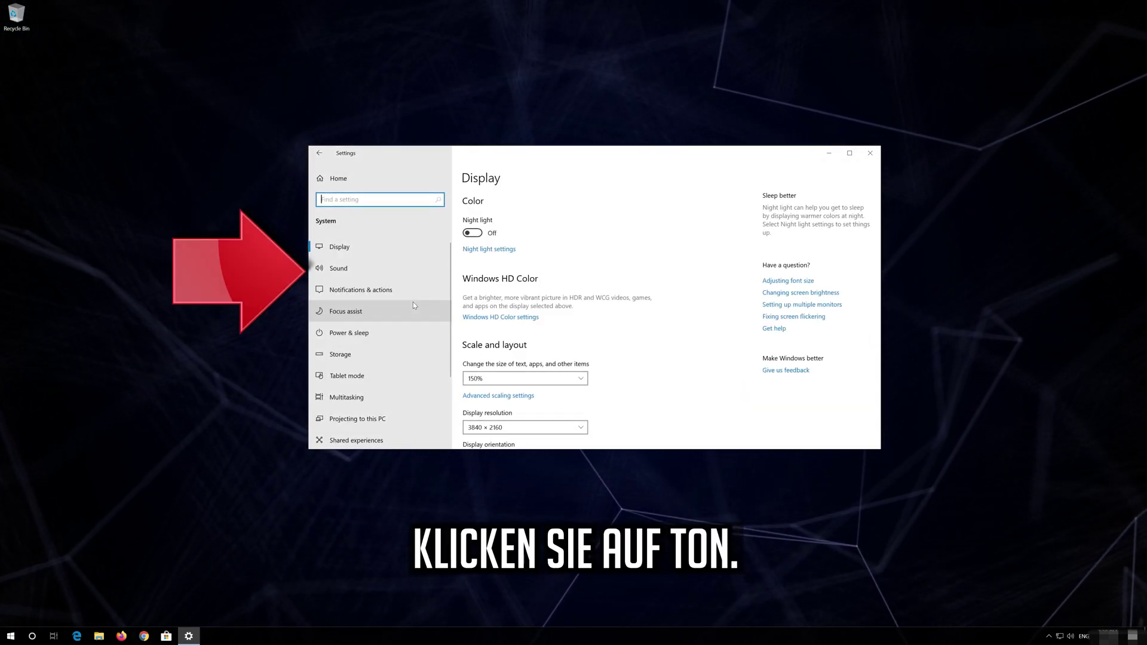
click(371, 269)
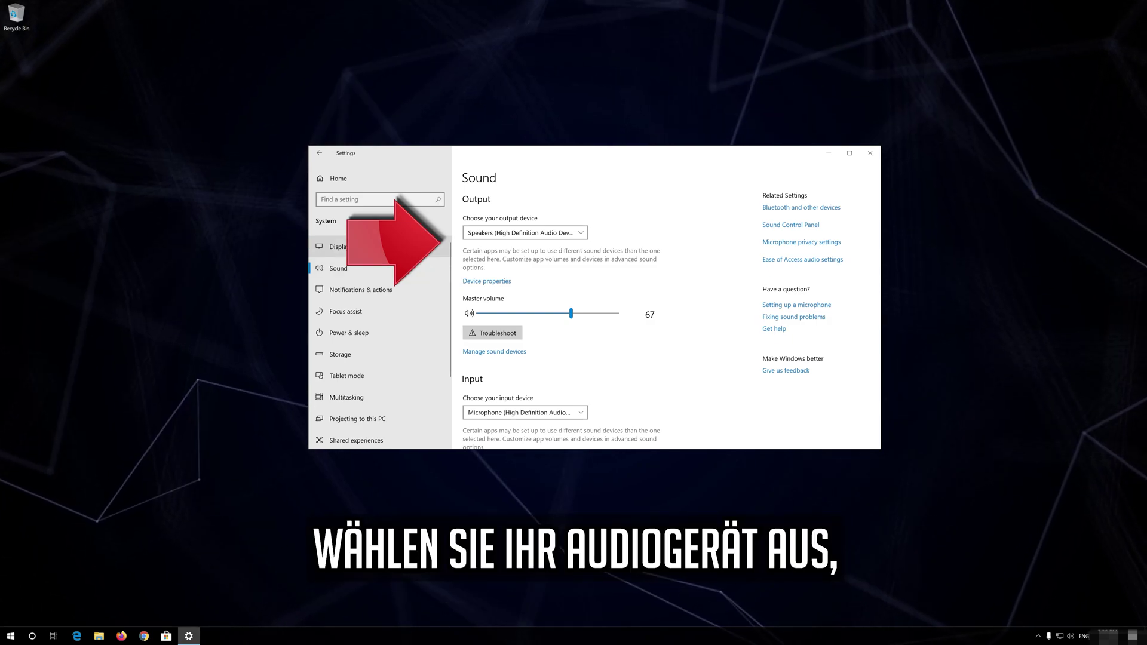
click(500, 238)
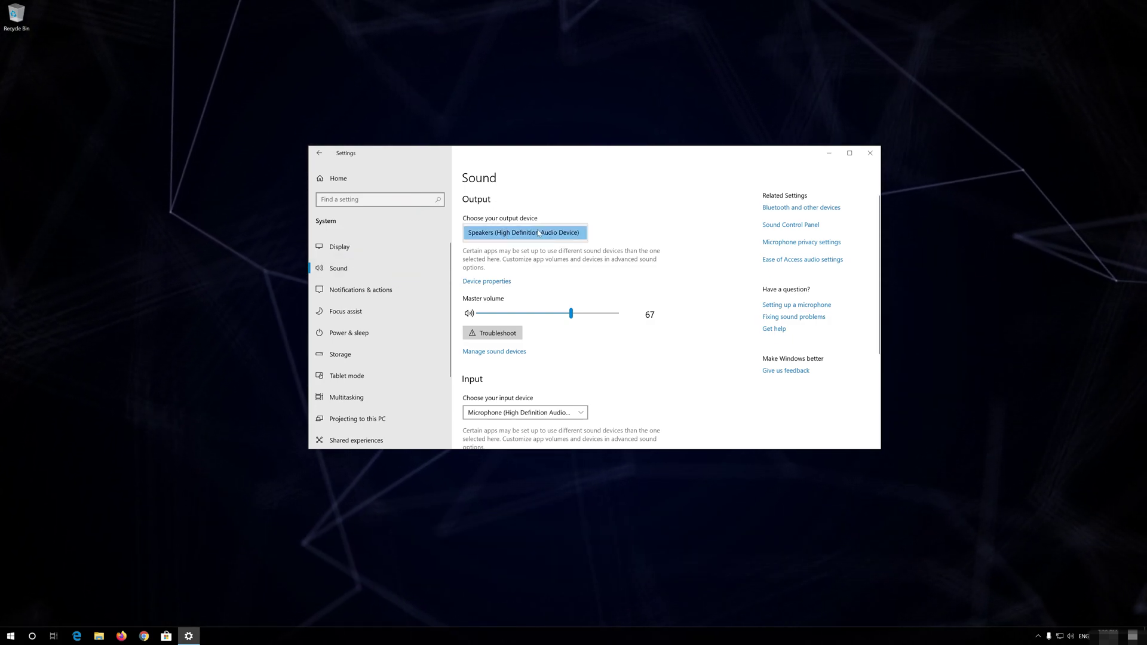
click(537, 231)
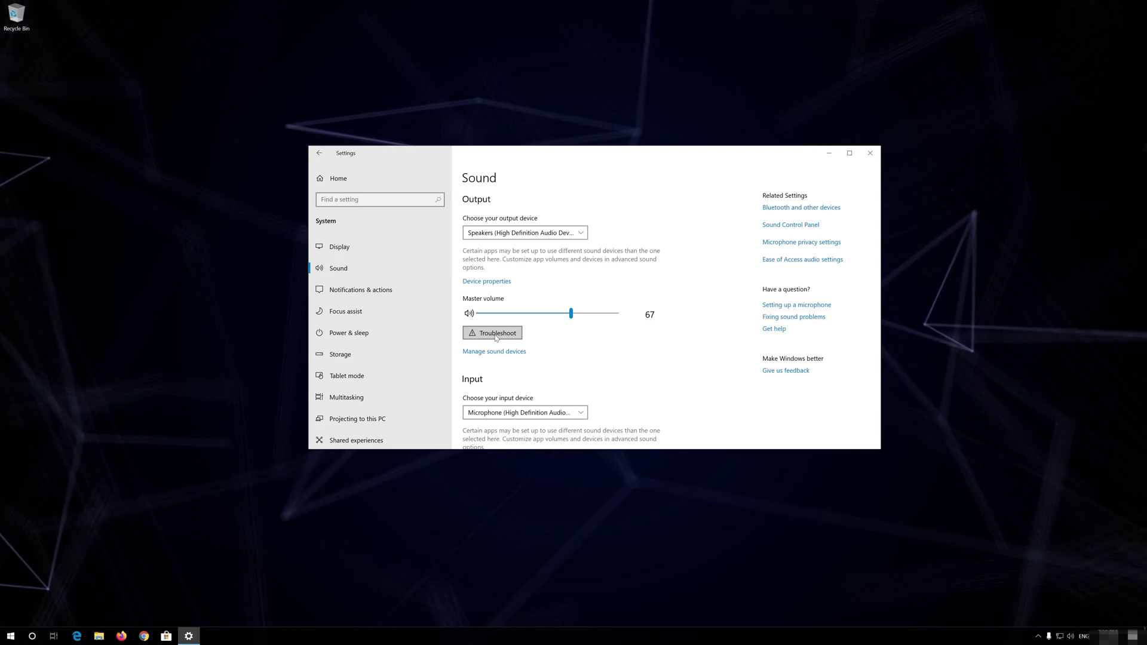
click(495, 334)
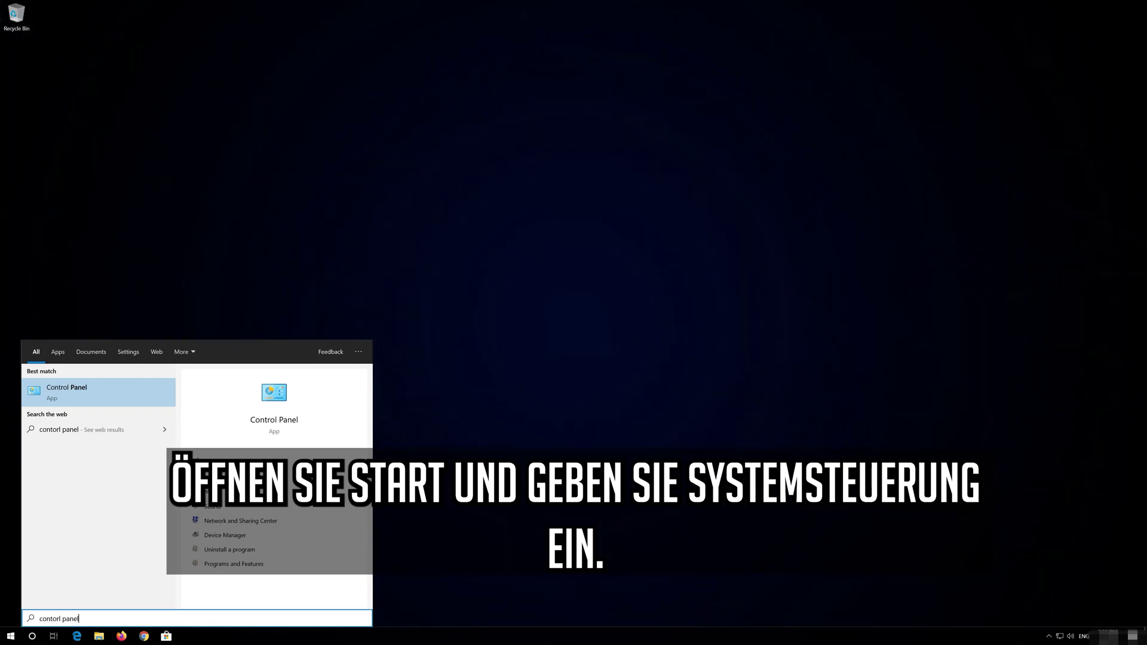
Step: Open Control Panel and go through Hardware and Sound to the Sound dialog
click(102, 394)
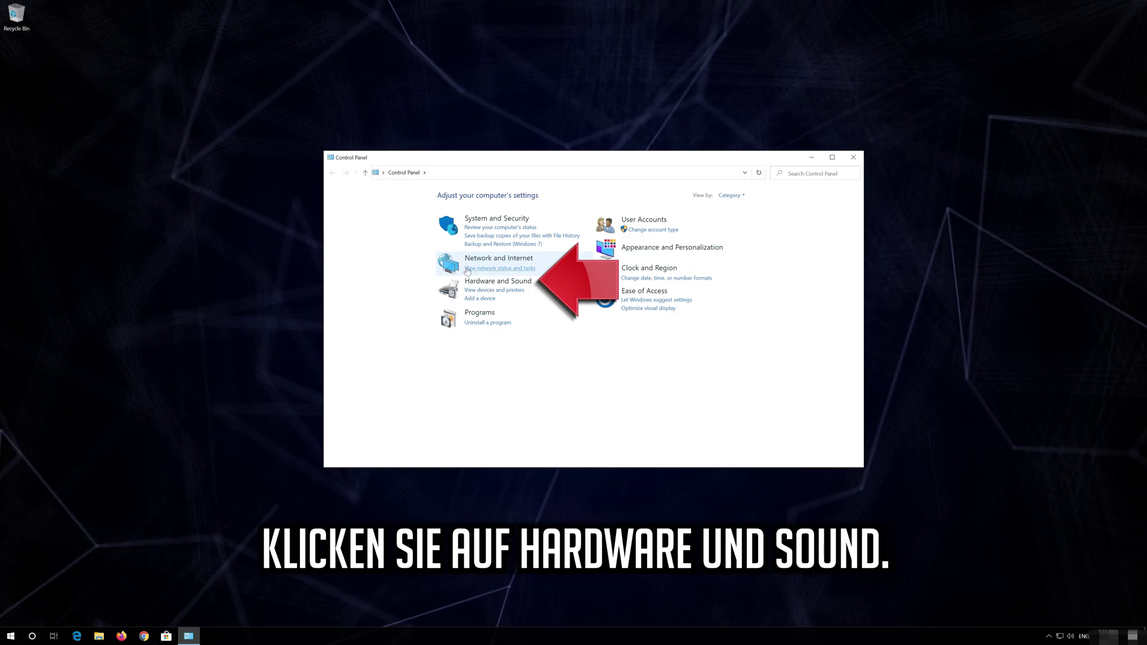
click(497, 281)
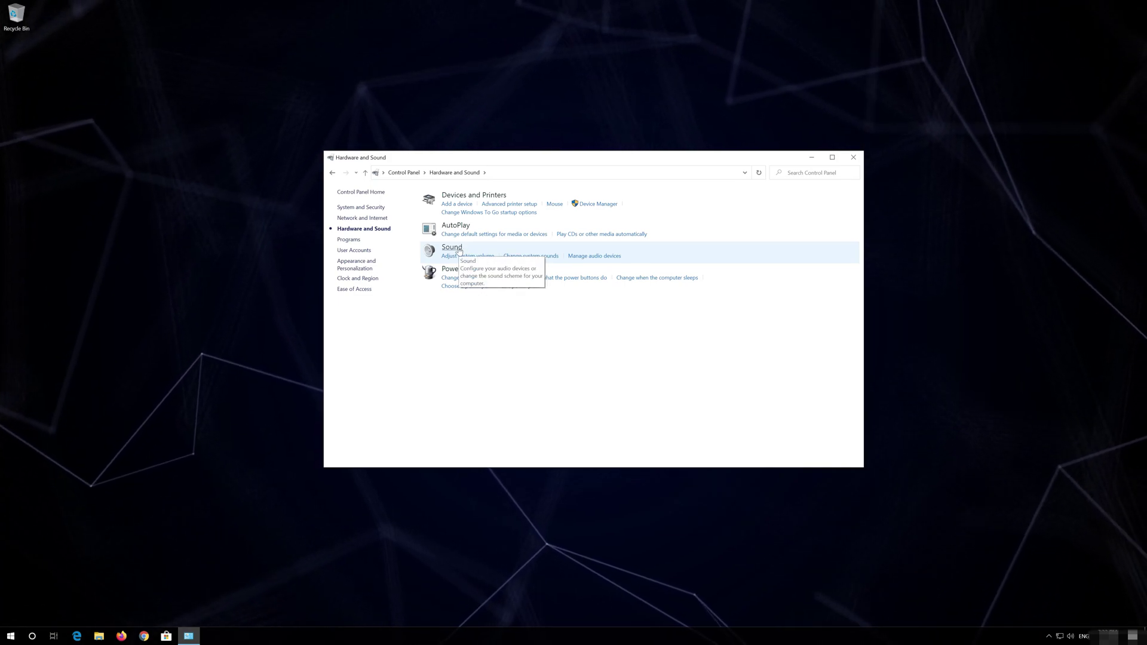
click(458, 254)
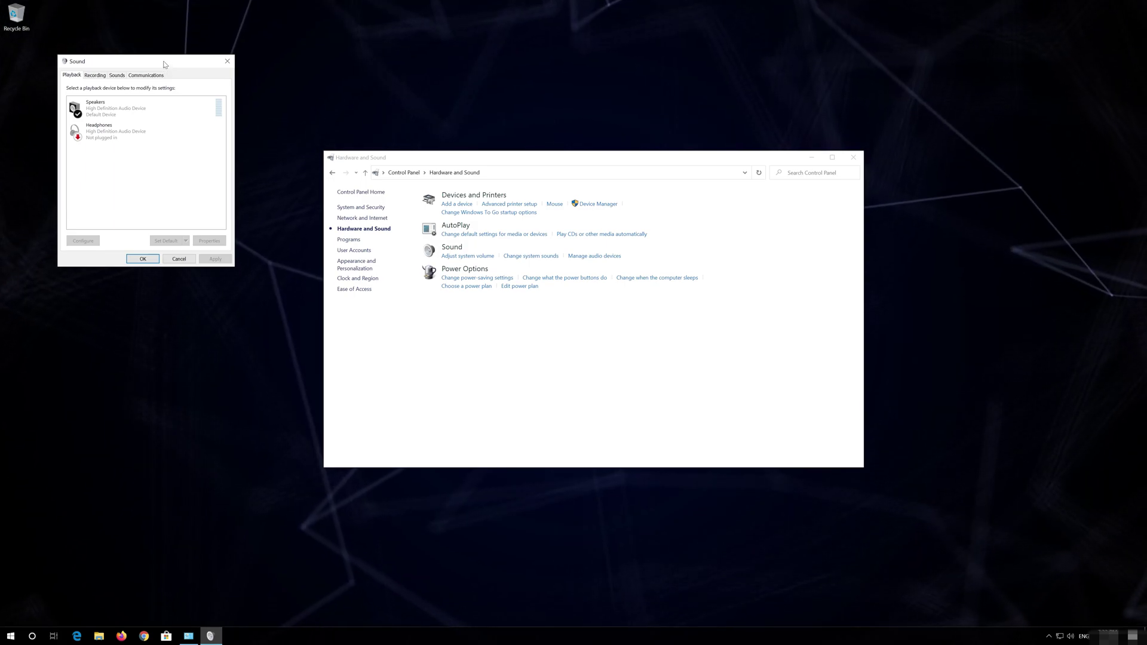
Step: Center the Sound dialog and open the Speakers device's Properties window
drag(164, 64, 568, 173)
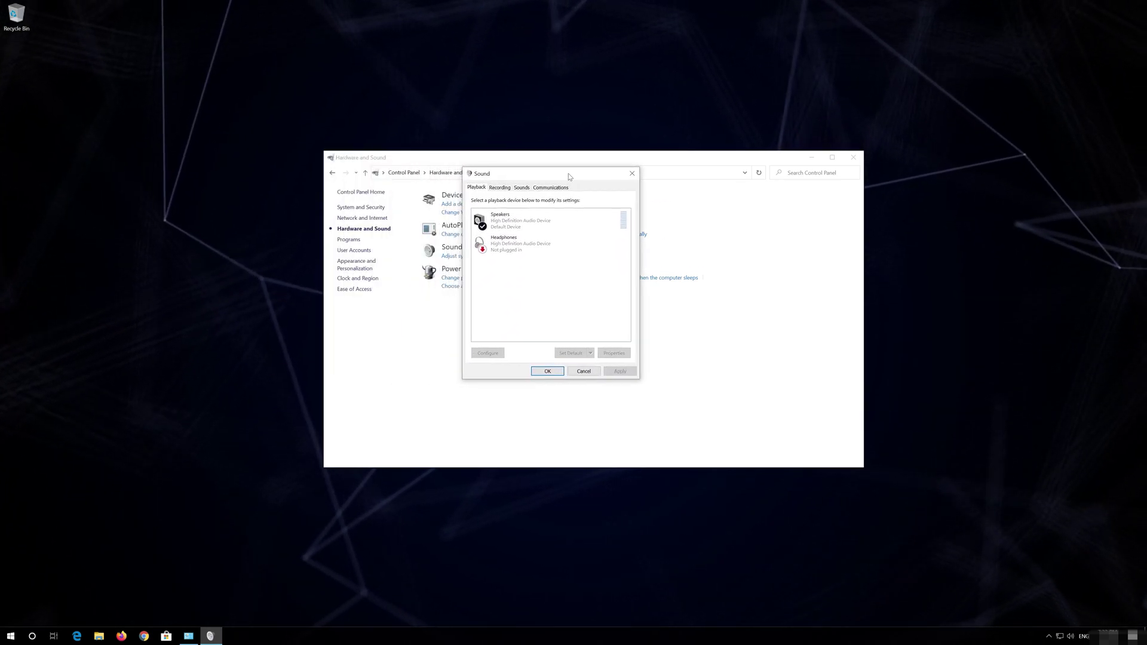
click(548, 226)
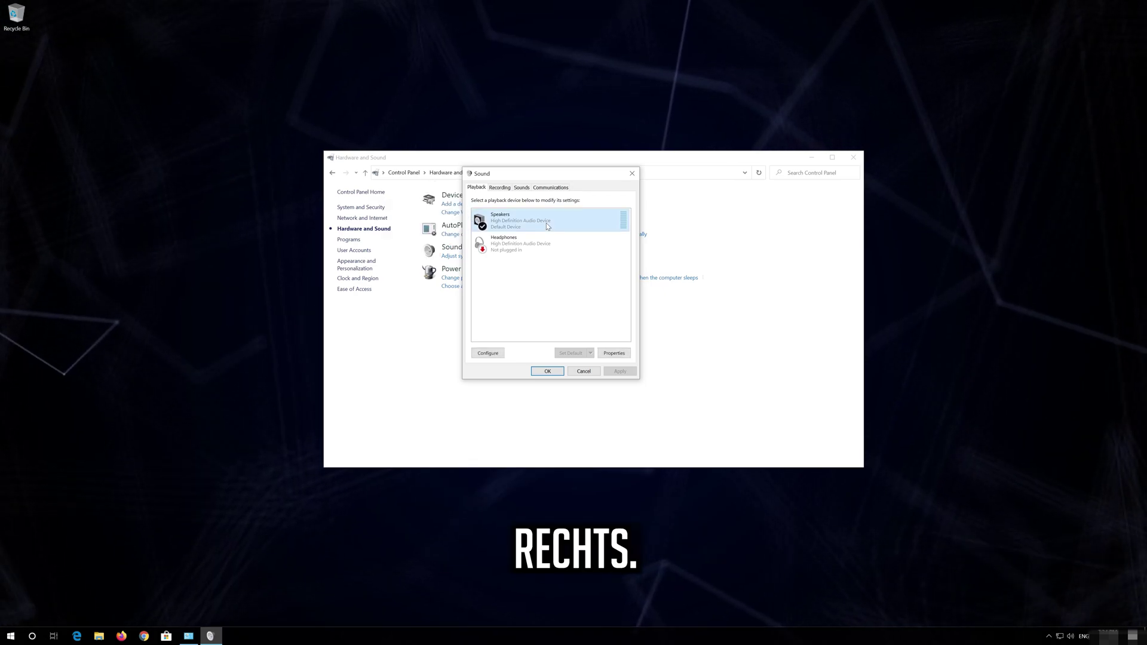
right_click(546, 224)
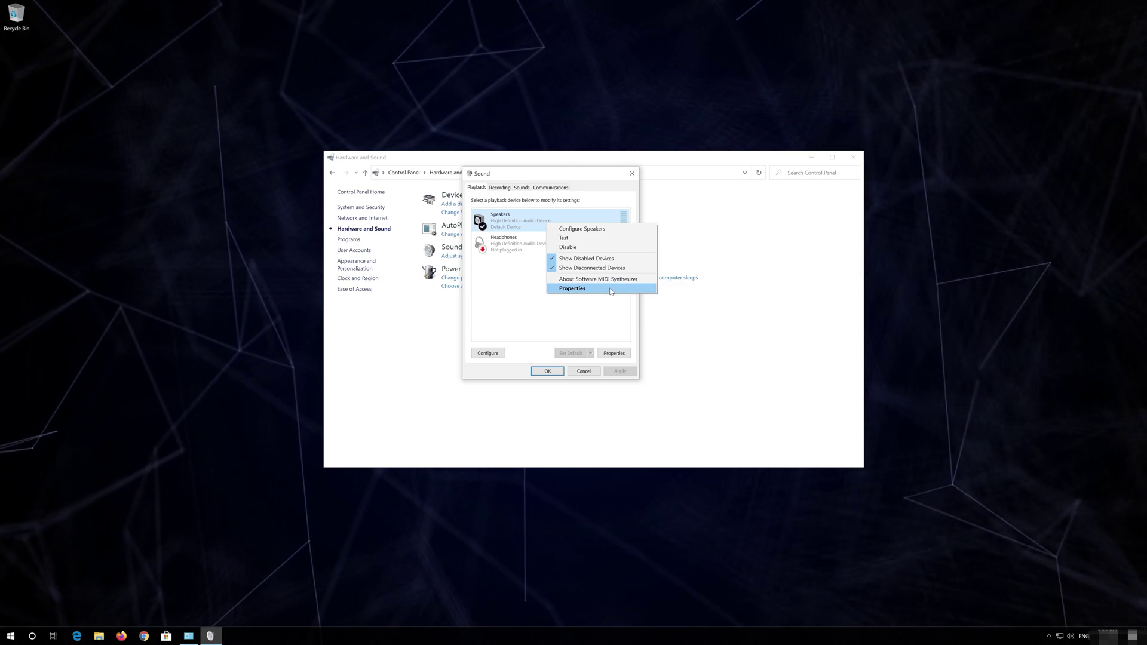
click(611, 291)
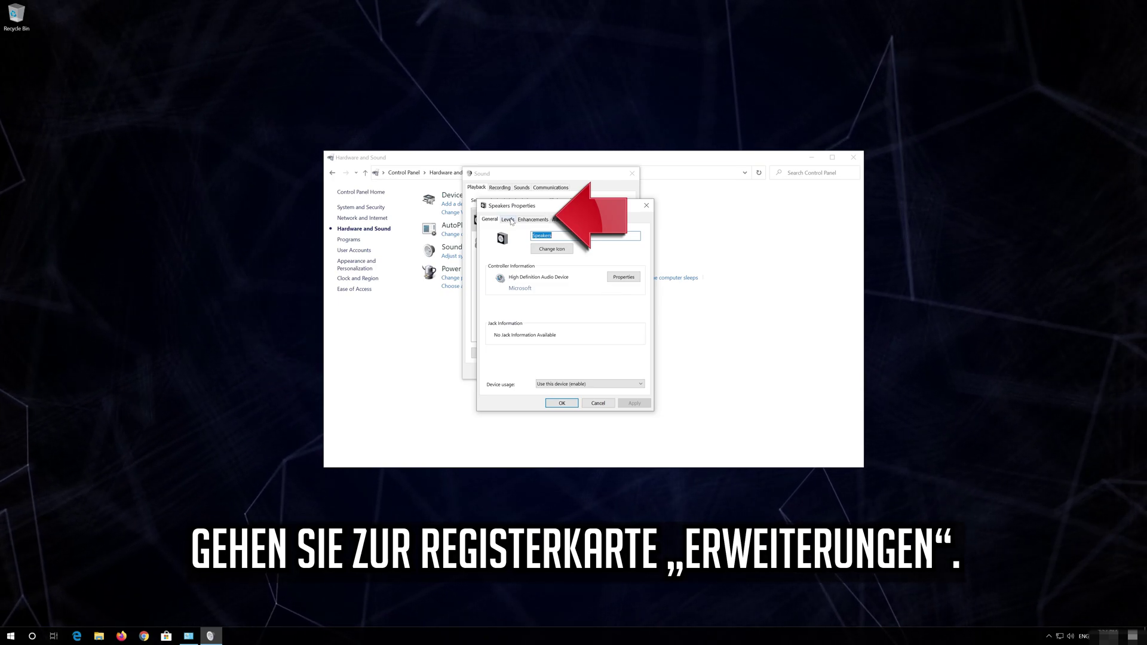
Step: Tick Disable all enhancements on the Speakers' Enhancements tab and apply it
click(546, 221)
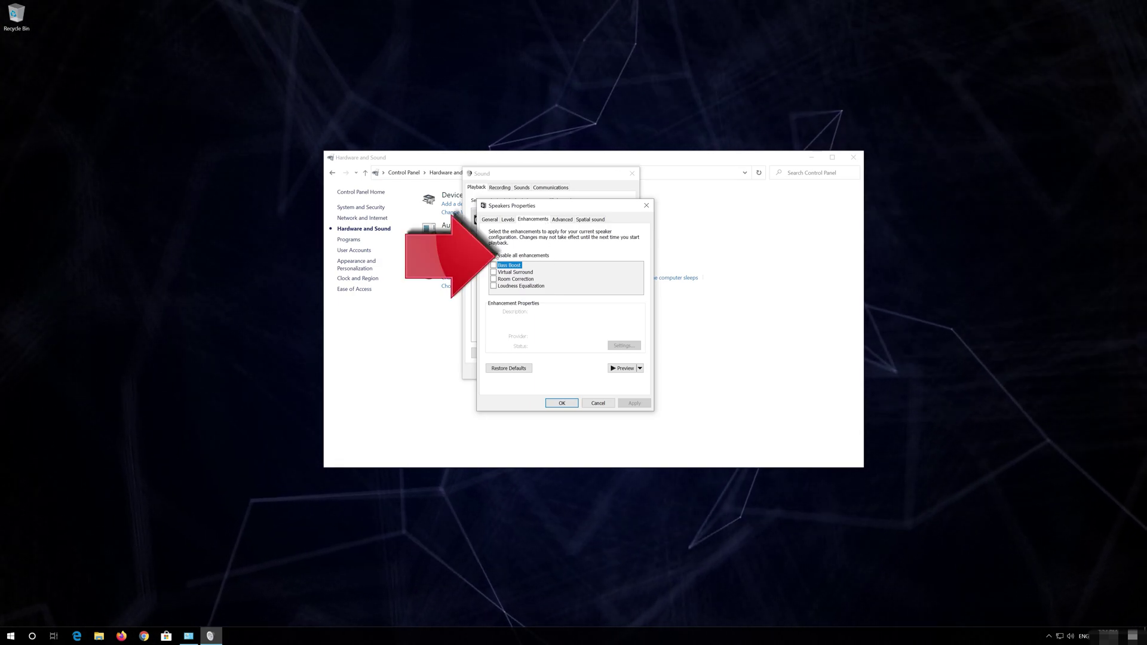
click(492, 256)
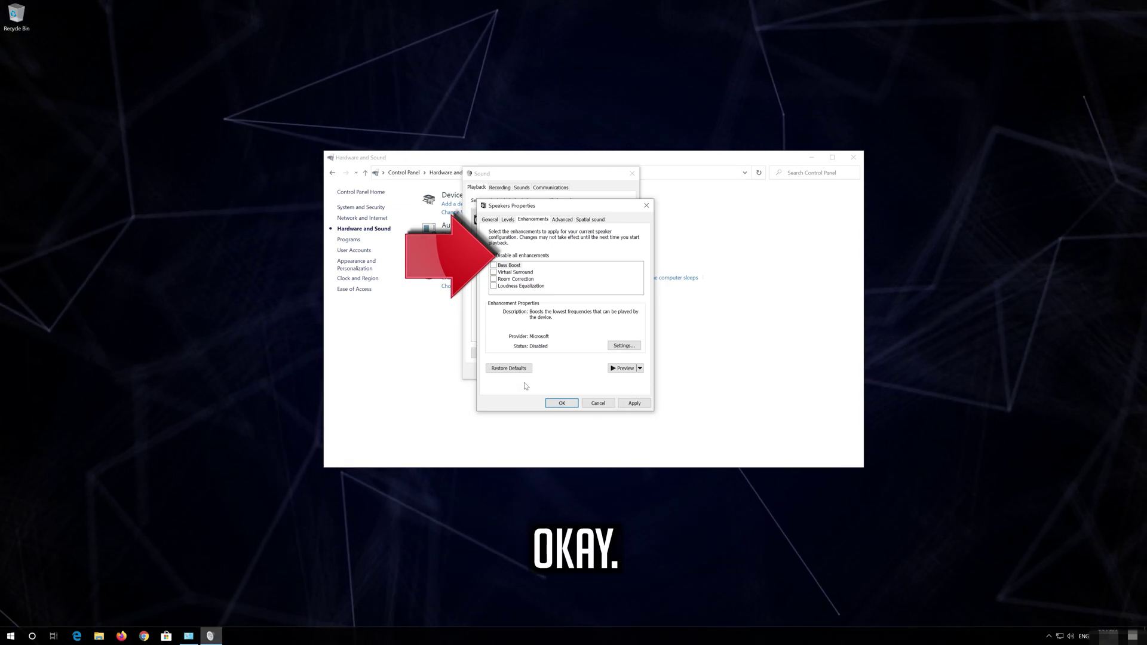
click(634, 403)
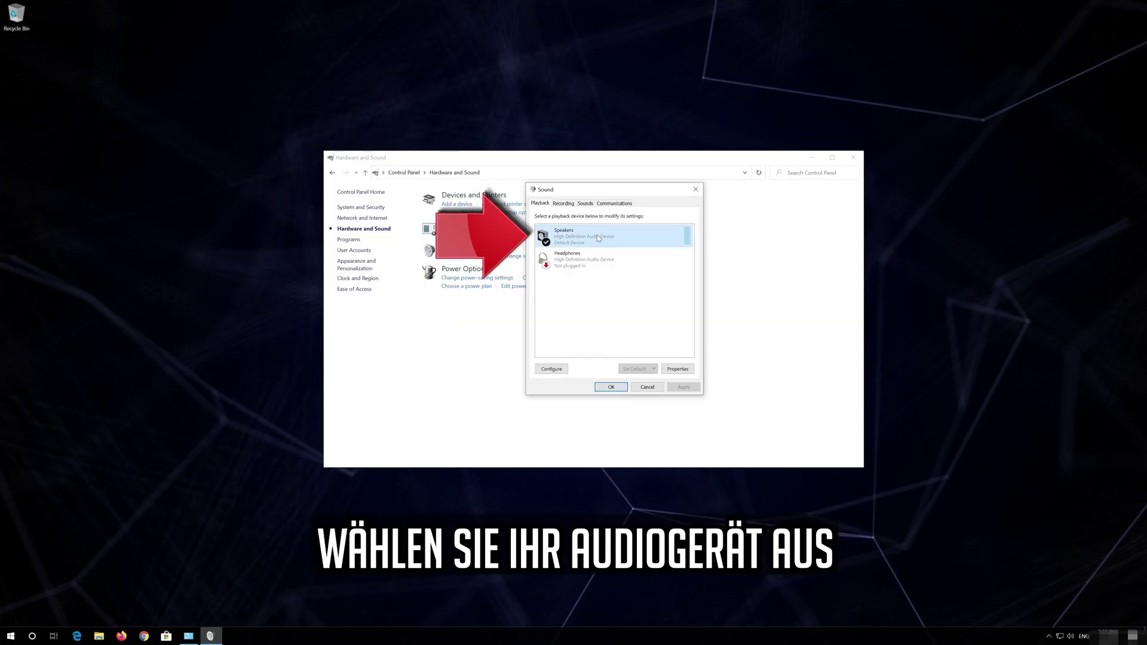
Step: Keep the Speakers' Advanced default format at 16 bit, 44100 Hz (CD Quality) and close Properties
right_click(603, 235)
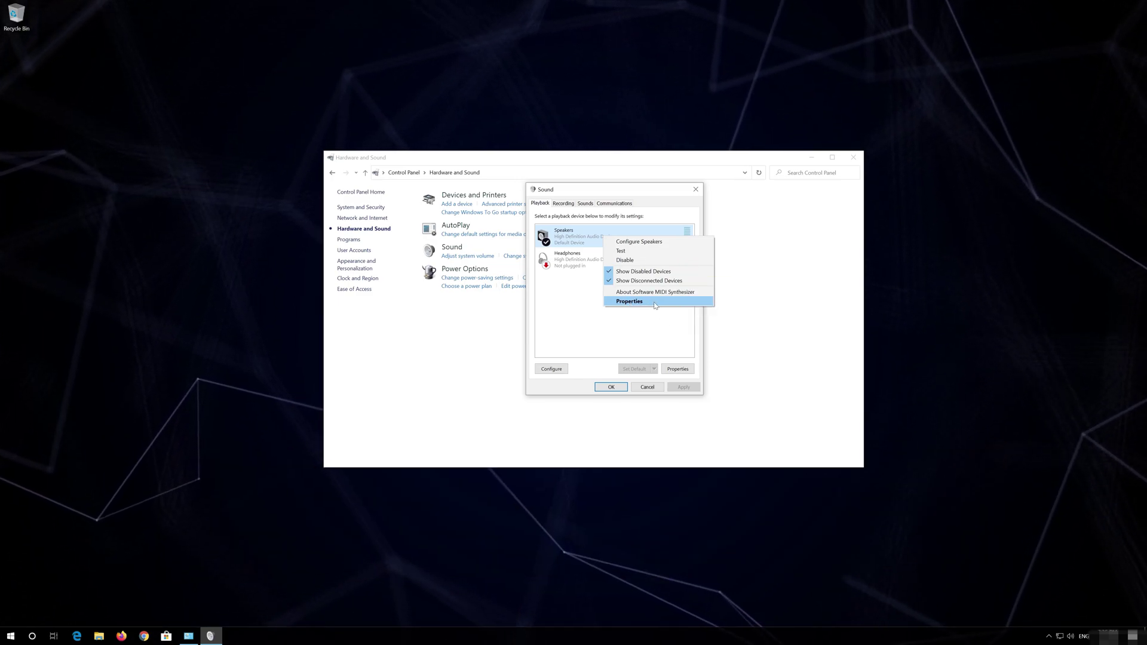
click(654, 302)
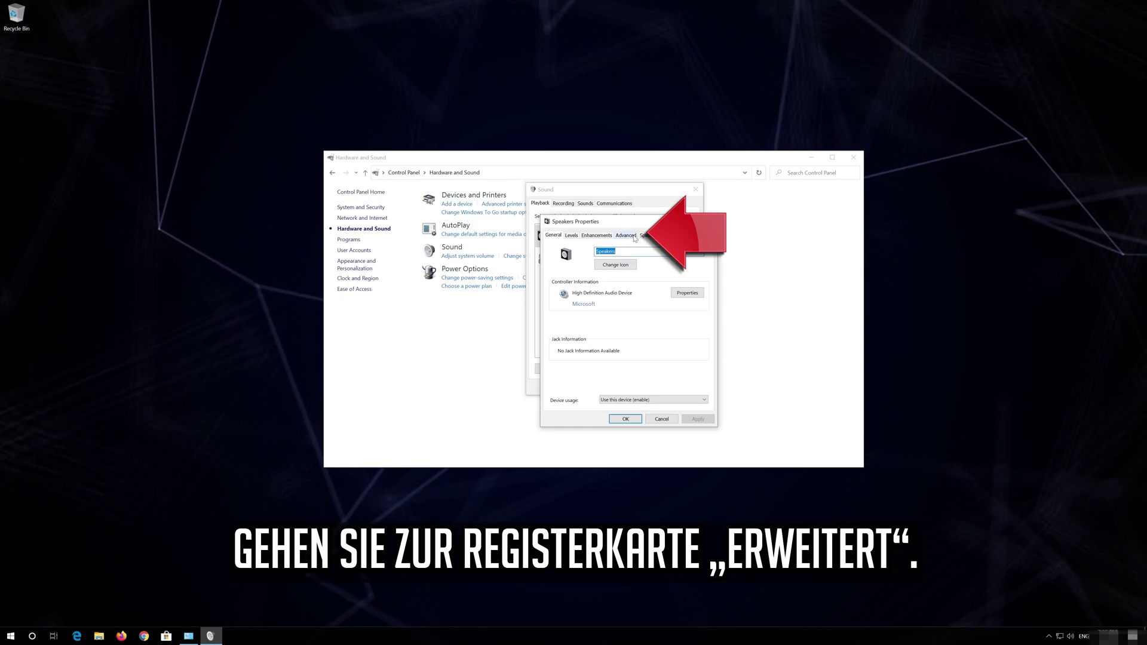
click(626, 235)
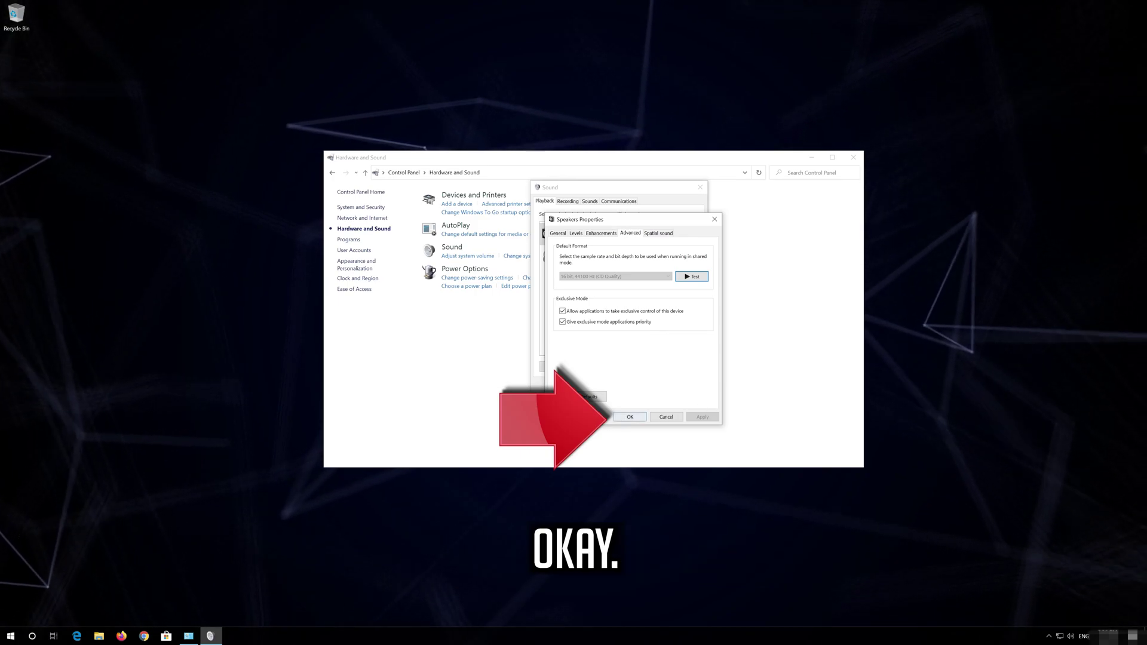
click(630, 417)
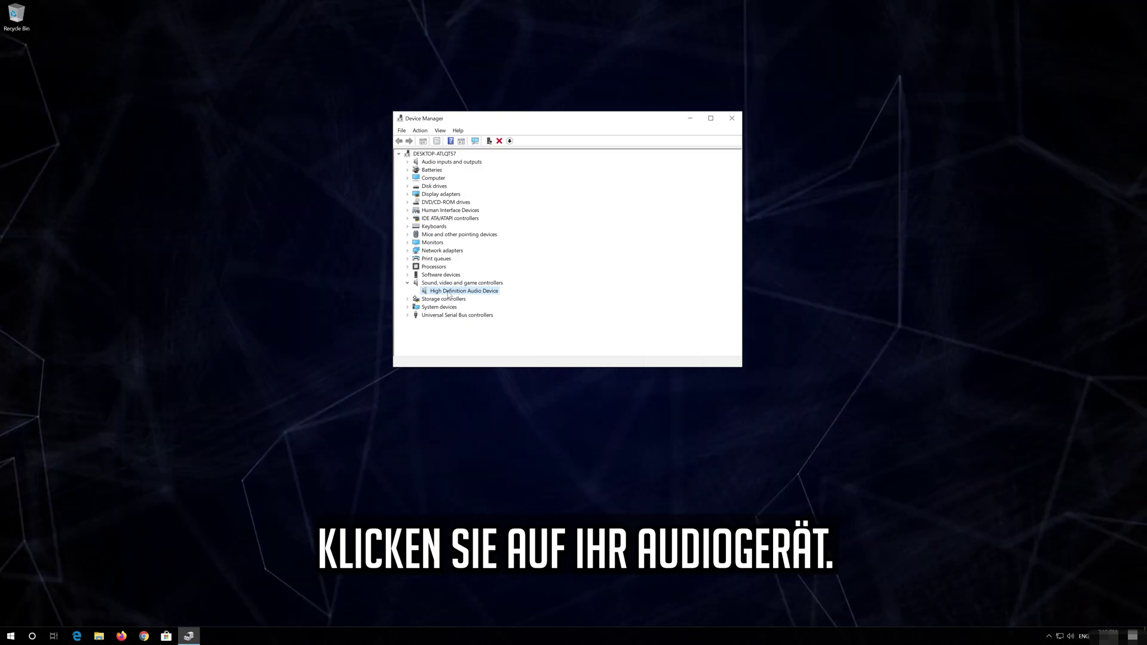
Step: Uninstall the High Definition Audio Device under Sound, video and game controllers
right_click(470, 292)
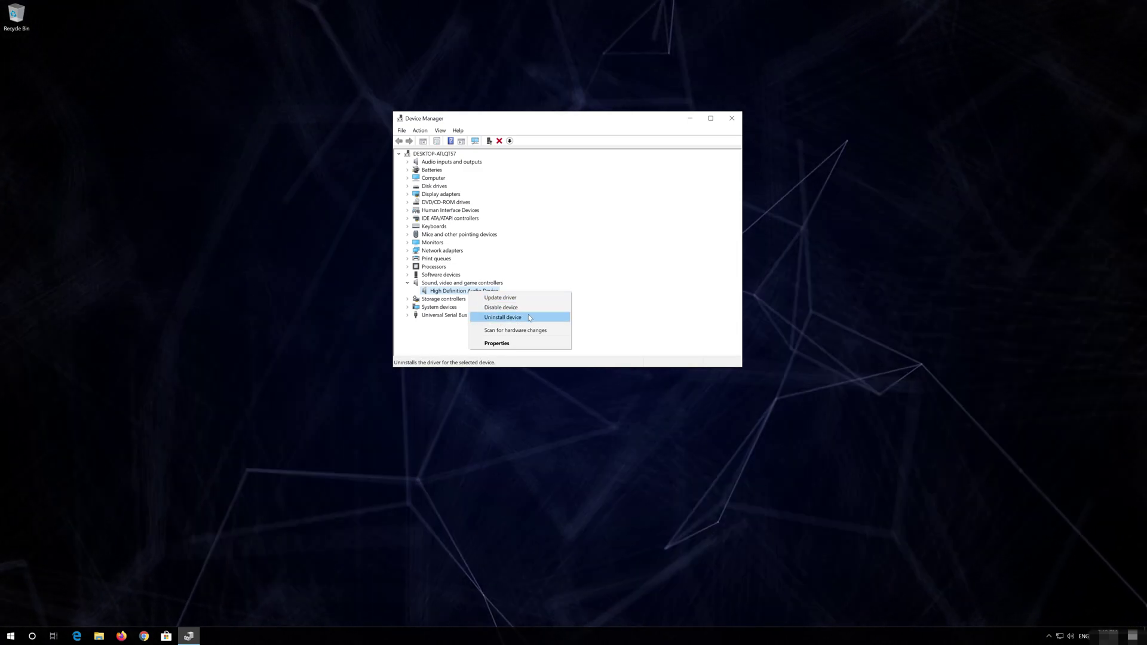
click(529, 318)
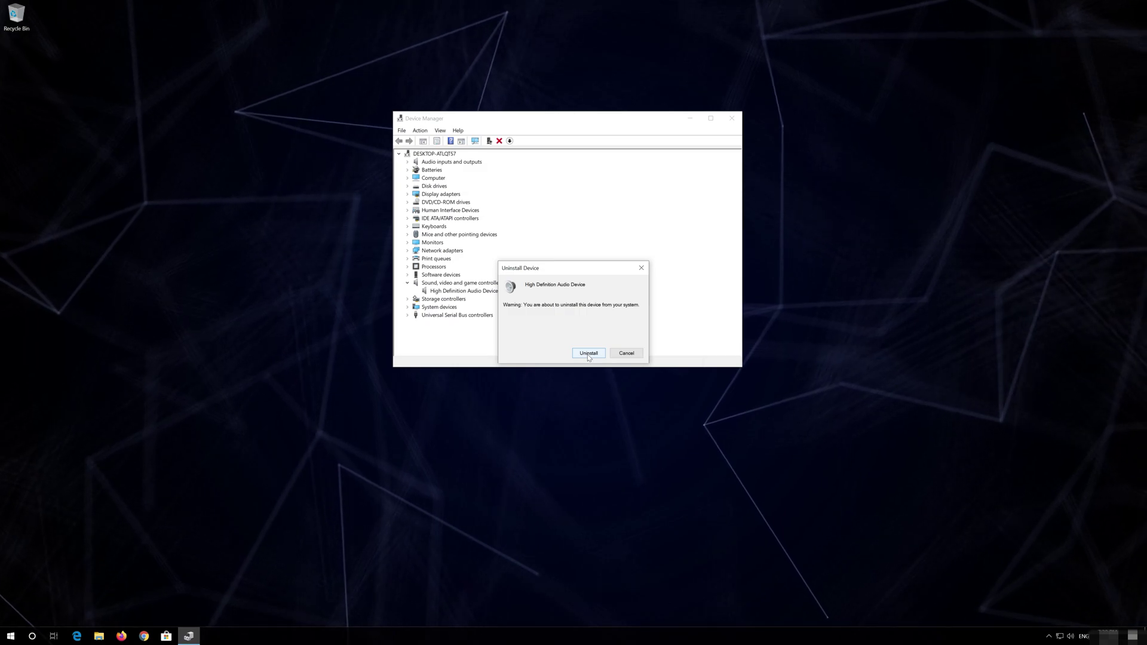
click(588, 353)
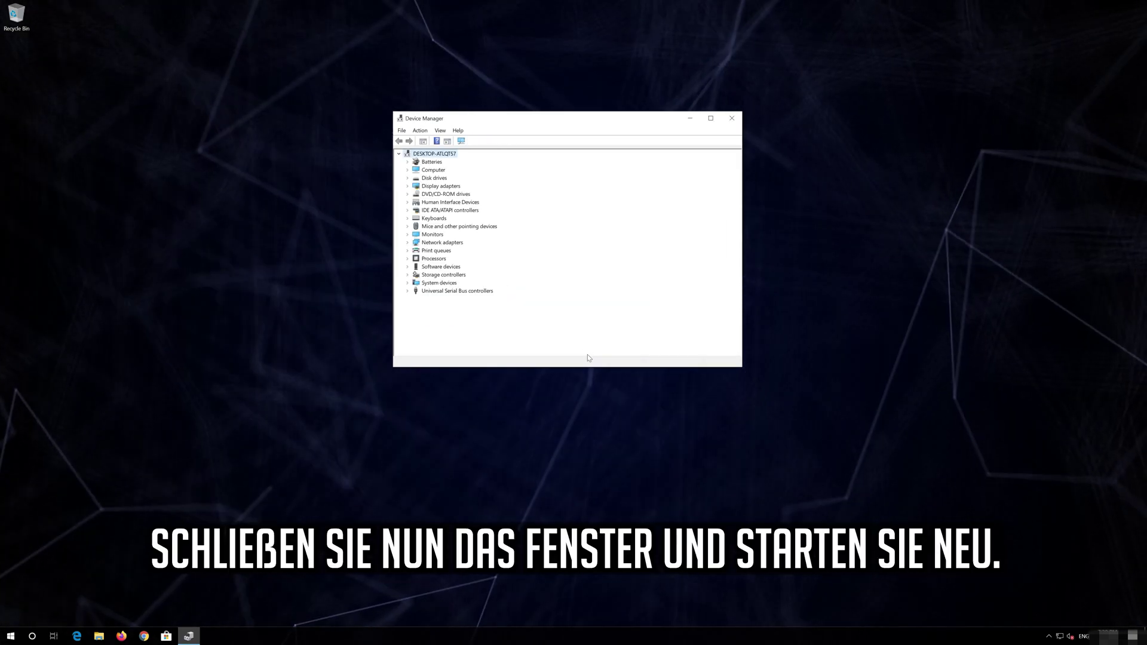
Step: Close Device Manager and bring up the Start menu's power options
click(731, 117)
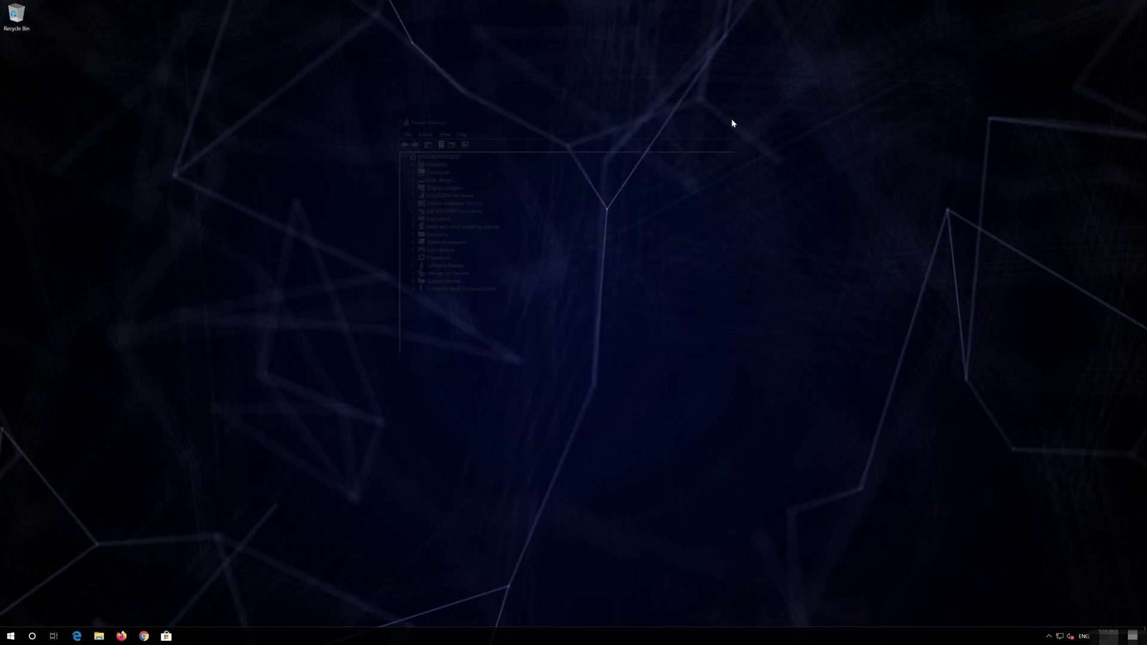
click(12, 636)
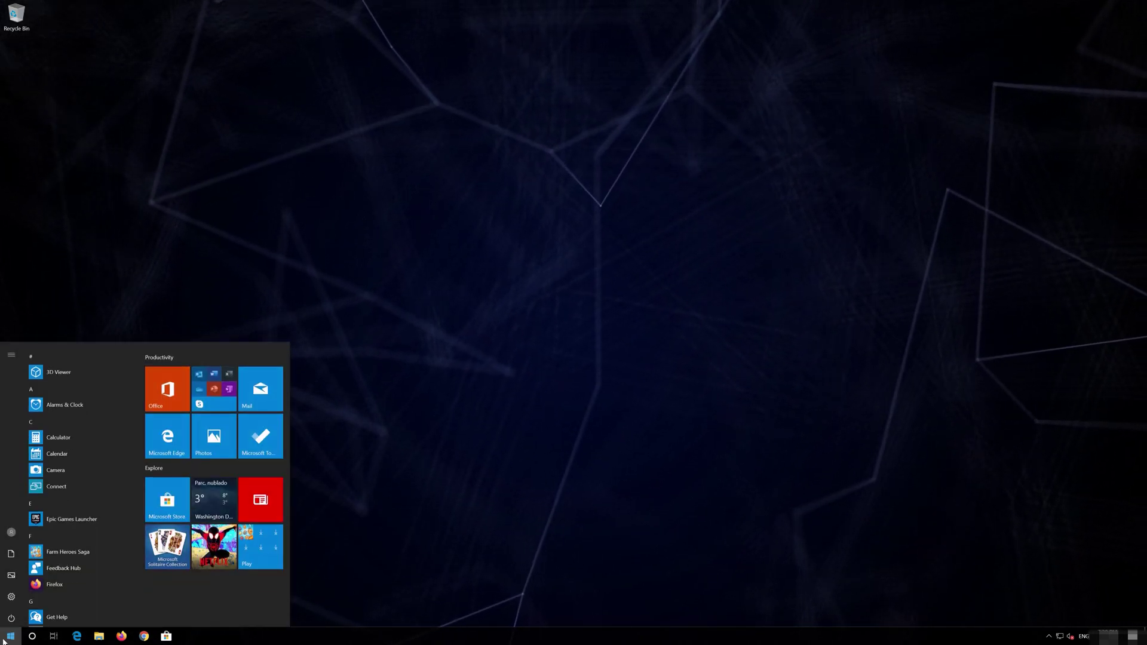
click(13, 617)
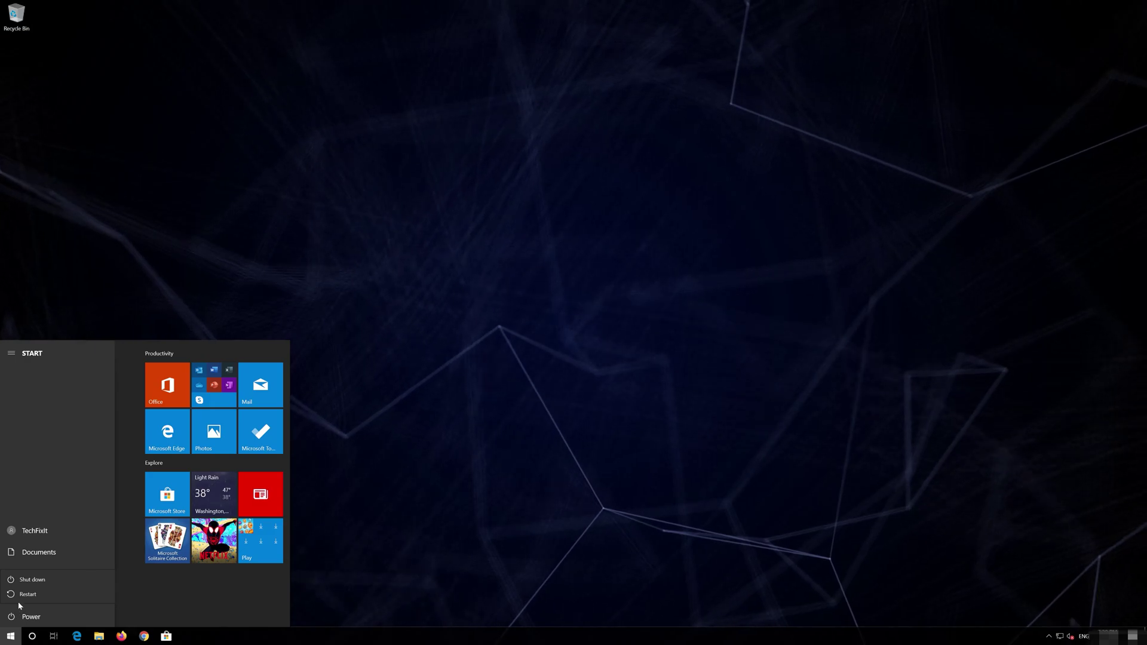